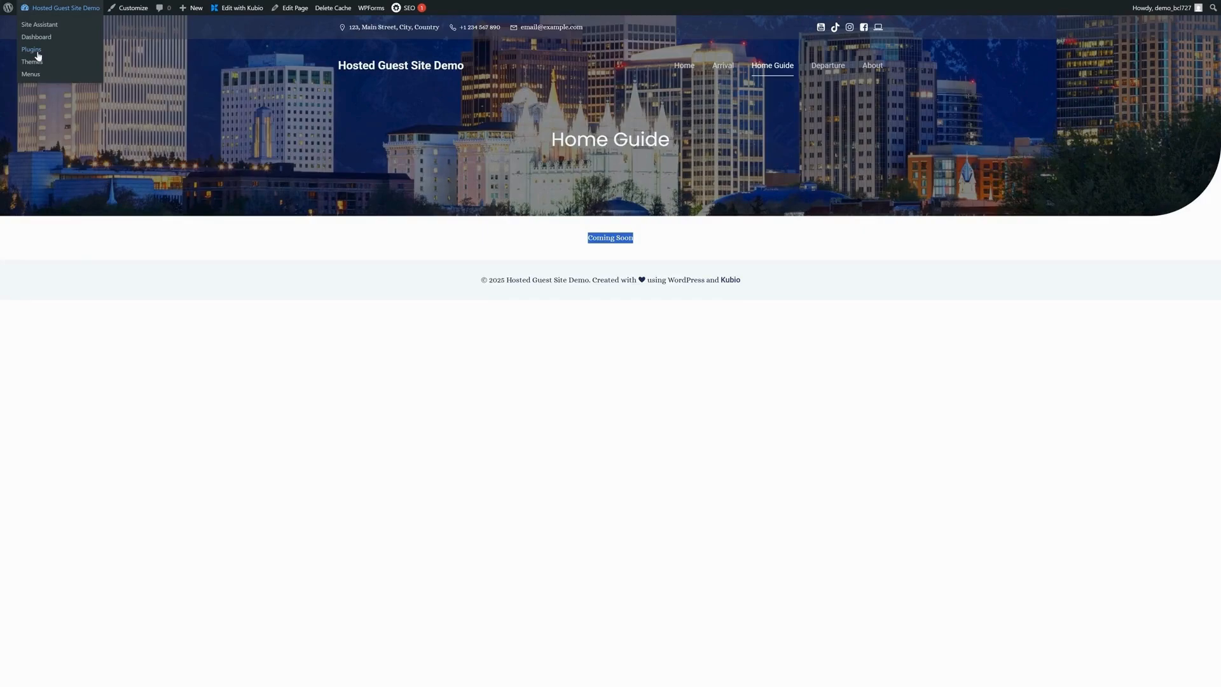
Open the site's plugin directory and search it for Content Views
{"action": "left_click", "coordinate": [37, 52]}
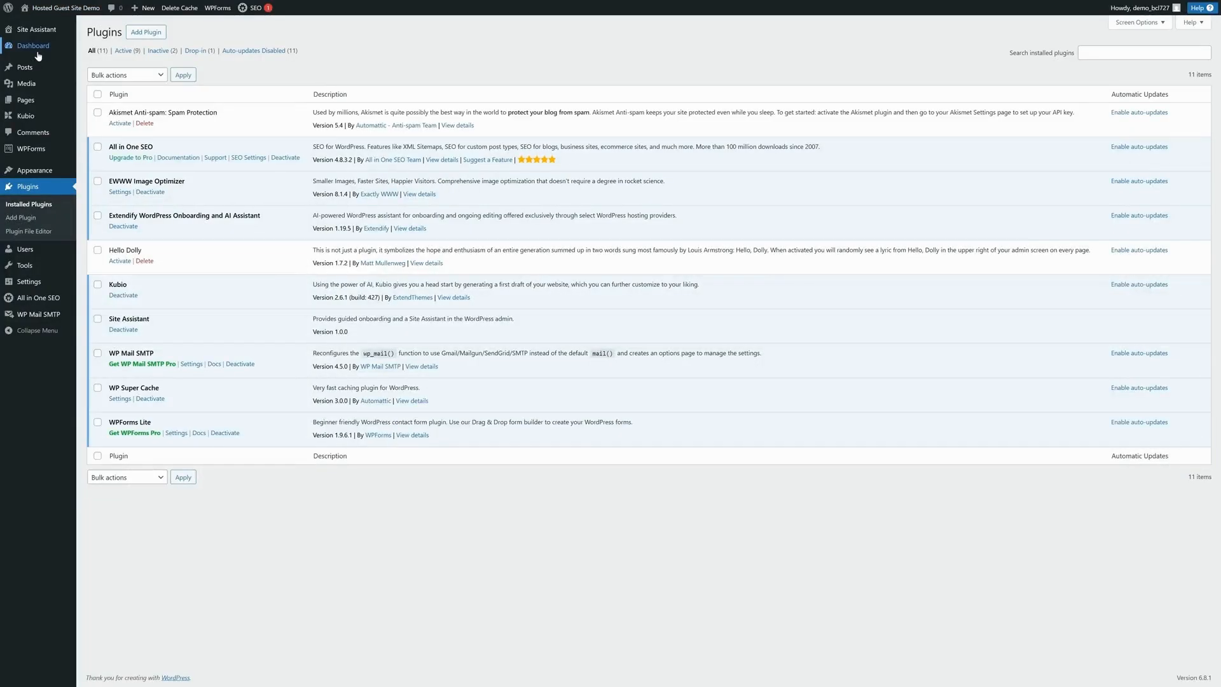
{"action": "left_click", "coordinate": [151, 36]}
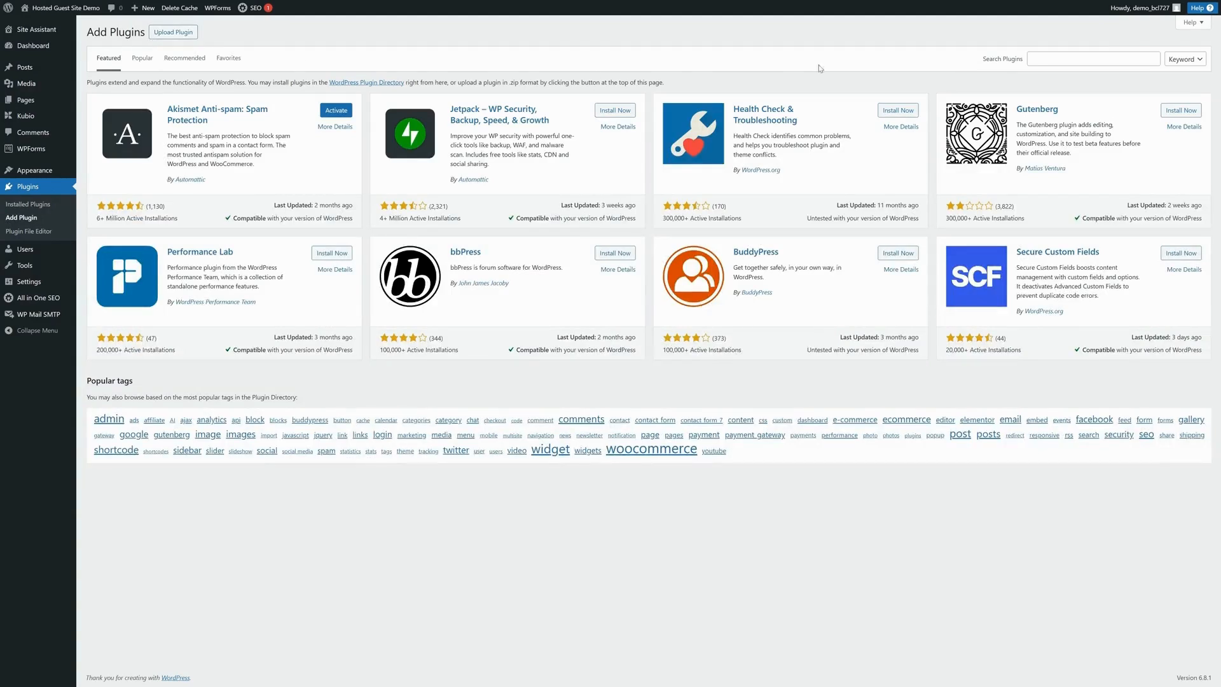
{"action": "left_click", "coordinate": [1059, 58]}
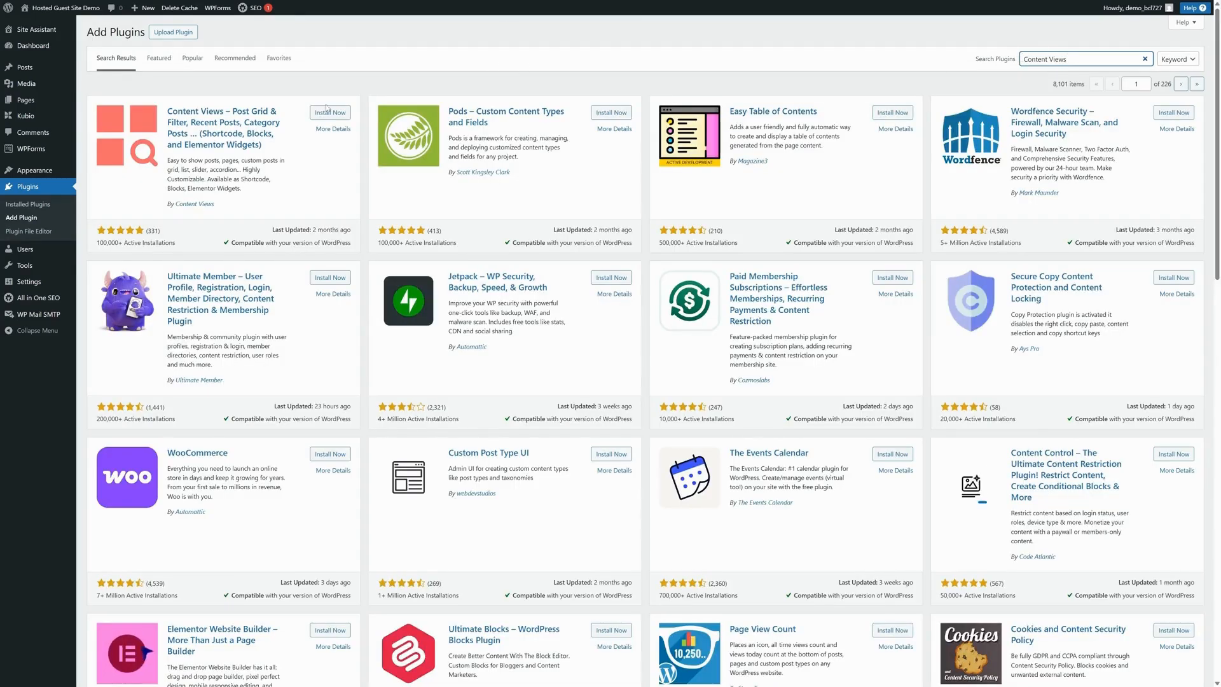
Review the Content Views plugin's details, then install and activate the plugin
{"action": "left_click", "coordinate": [327, 129]}
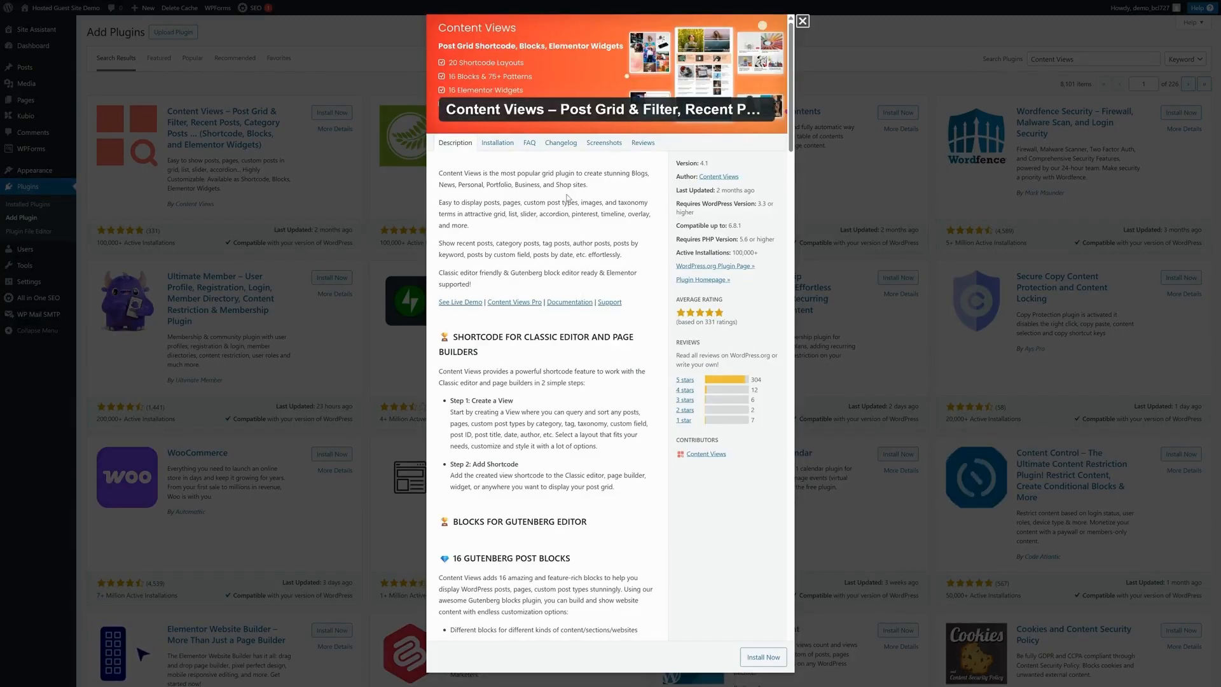
{"action": "scroll", "coordinate": [586, 300], "scroll_direction": "down", "scroll_amount": 20}
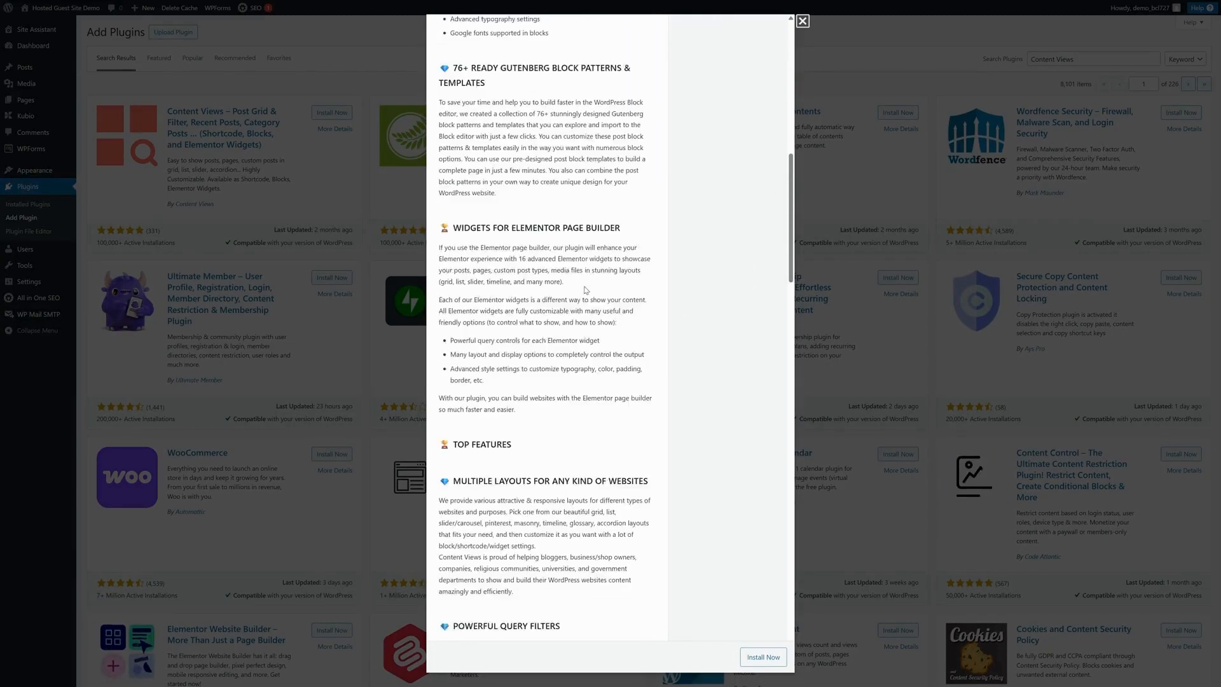
{"action": "scroll", "coordinate": [585, 291], "scroll_direction": "down", "scroll_amount": 20}
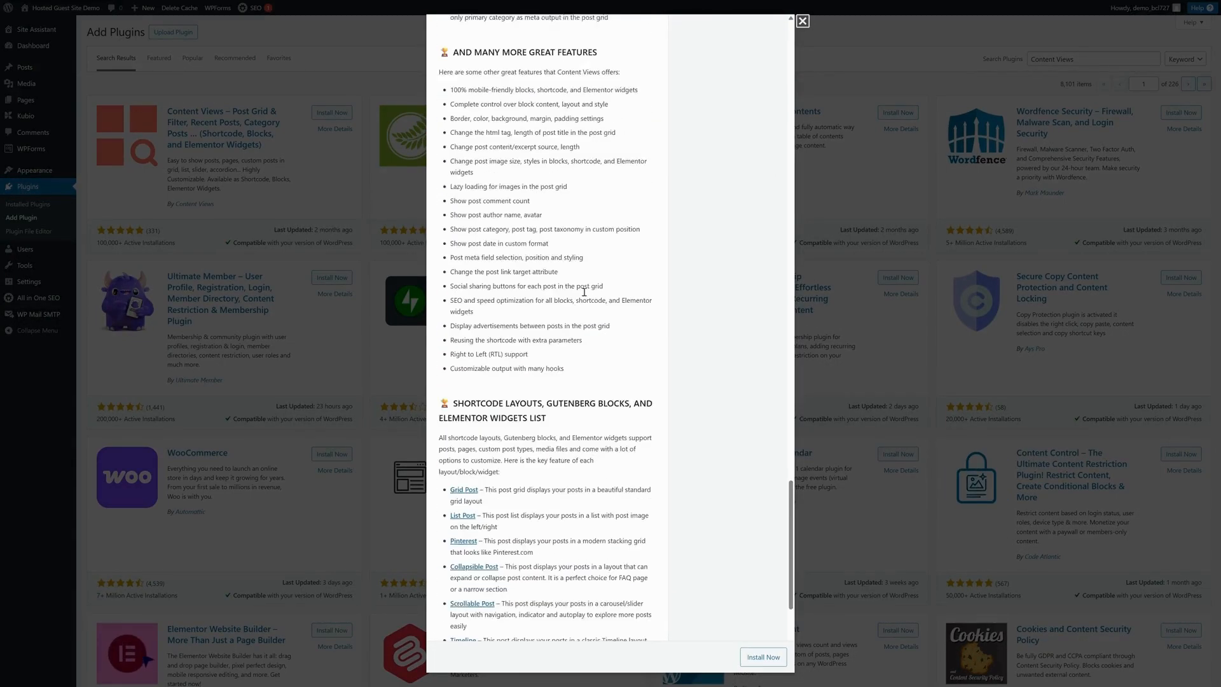
{"action": "left_click", "coordinate": [761, 658]}
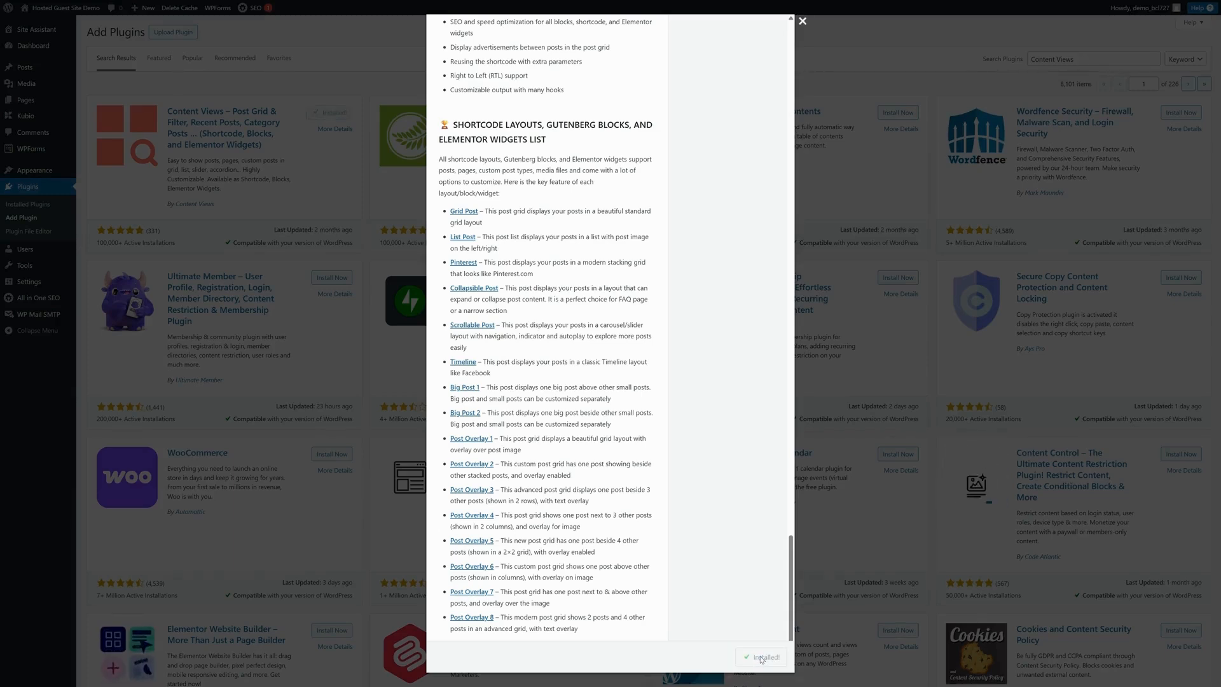
{"action": "left_click", "coordinate": [762, 659]}
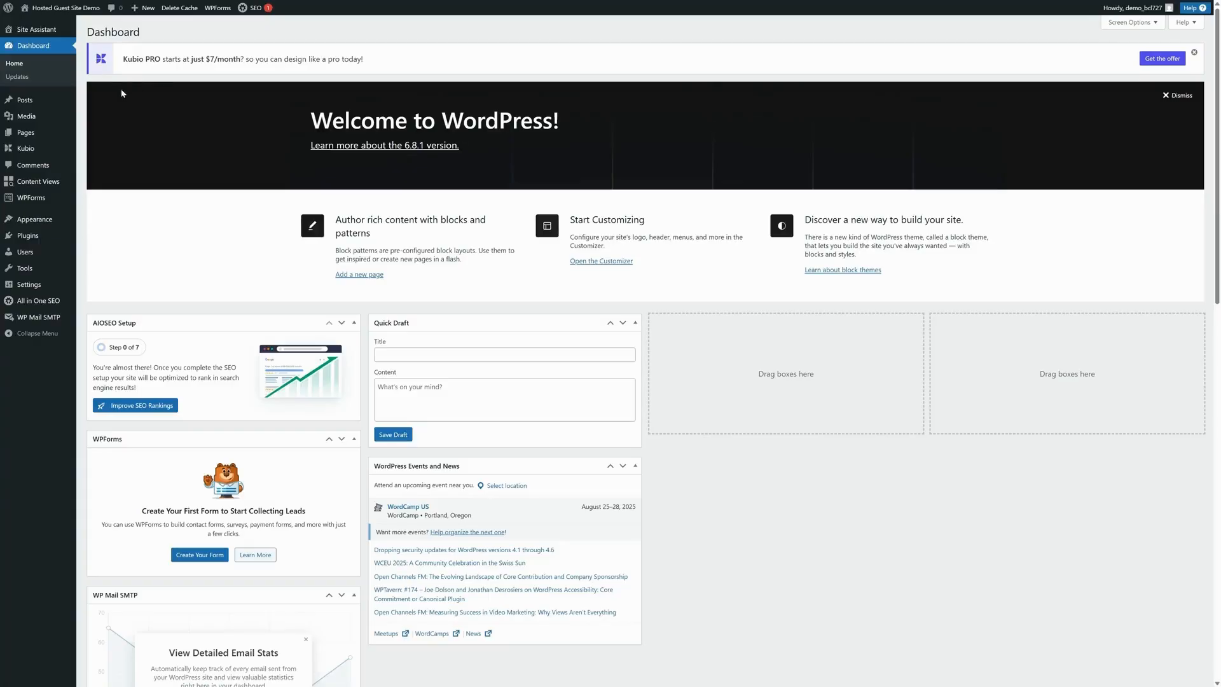
View the published "Hello world!" post on the live site and look through its content
{"action": "mouse_move", "coordinate": [50, 99]}
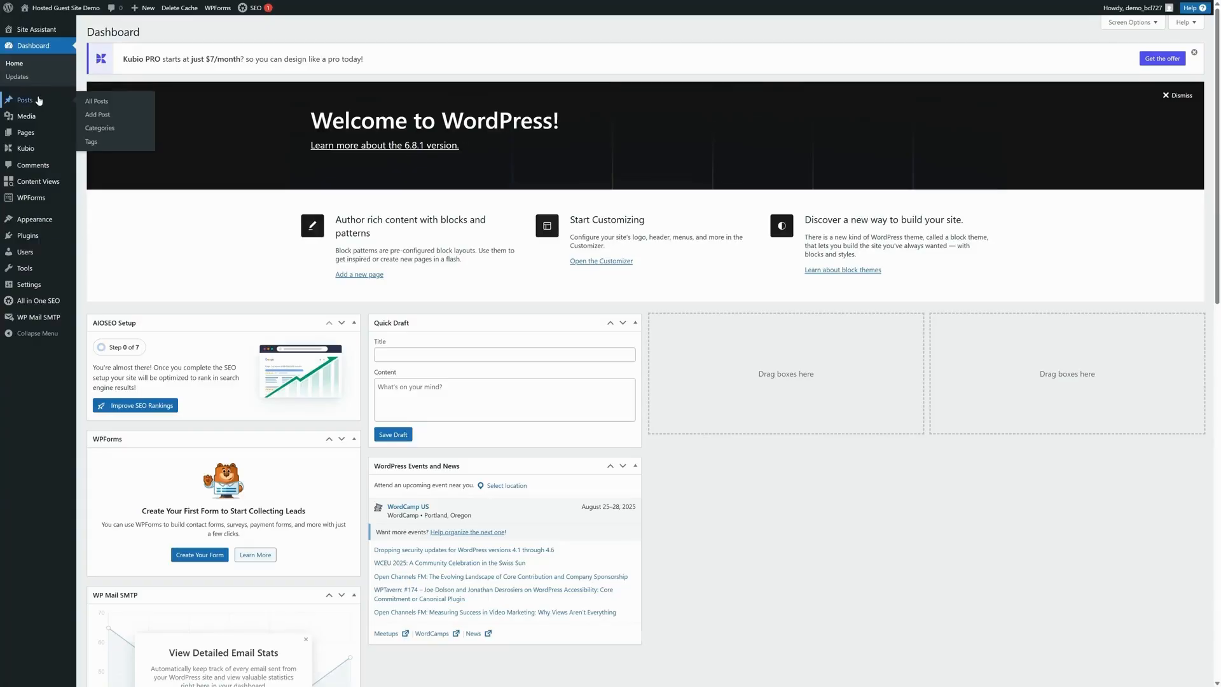
{"action": "left_click", "coordinate": [112, 105]}
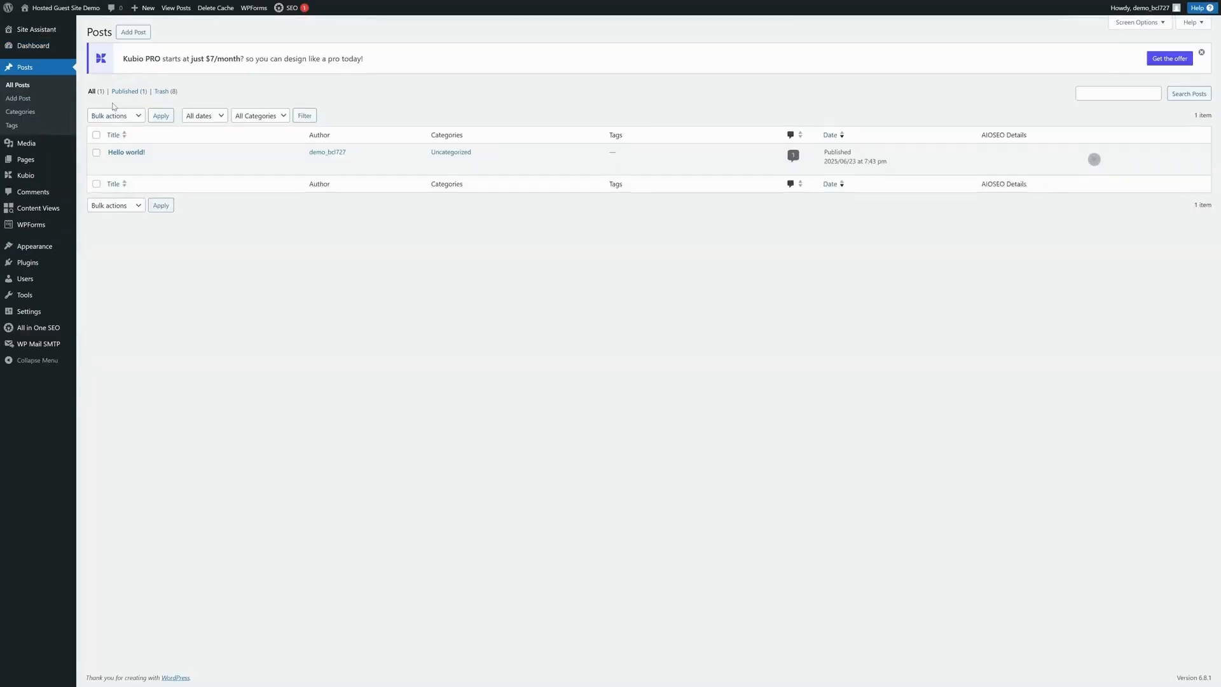
{"action": "left_click", "coordinate": [181, 164]}
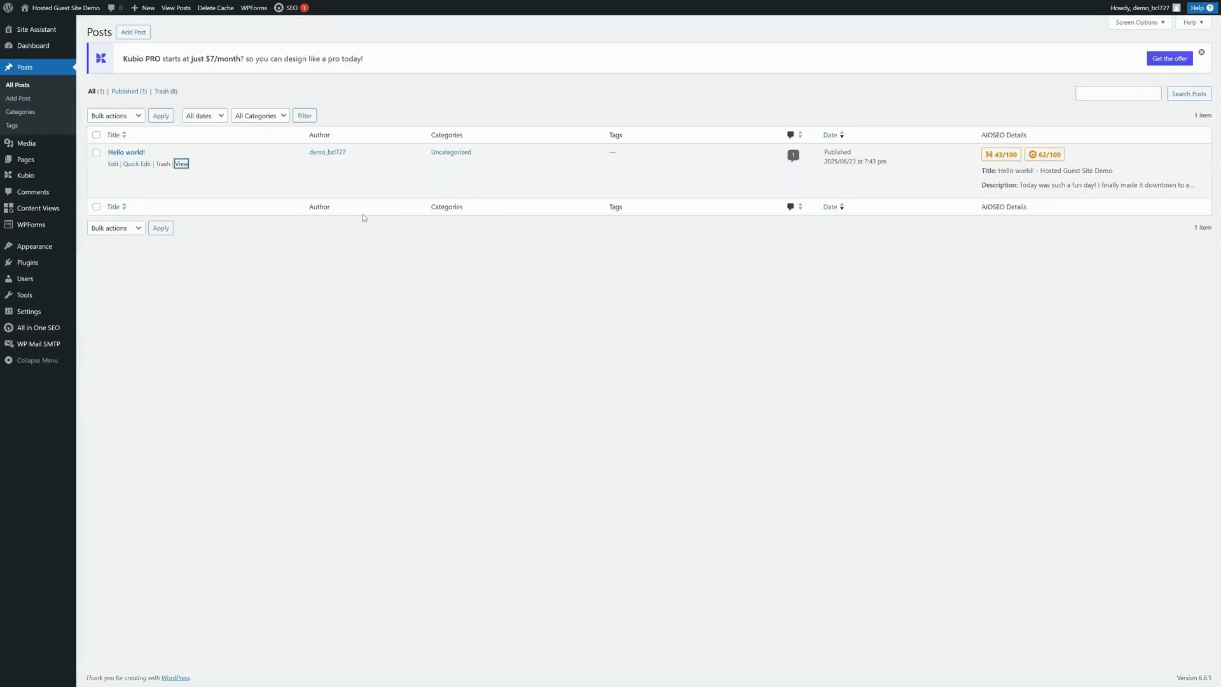
{"action": "scroll", "coordinate": [294, 254], "scroll_direction": "down", "scroll_amount": 5}
{"action": "scroll", "coordinate": [289, 266], "scroll_direction": "down", "scroll_amount": 15}
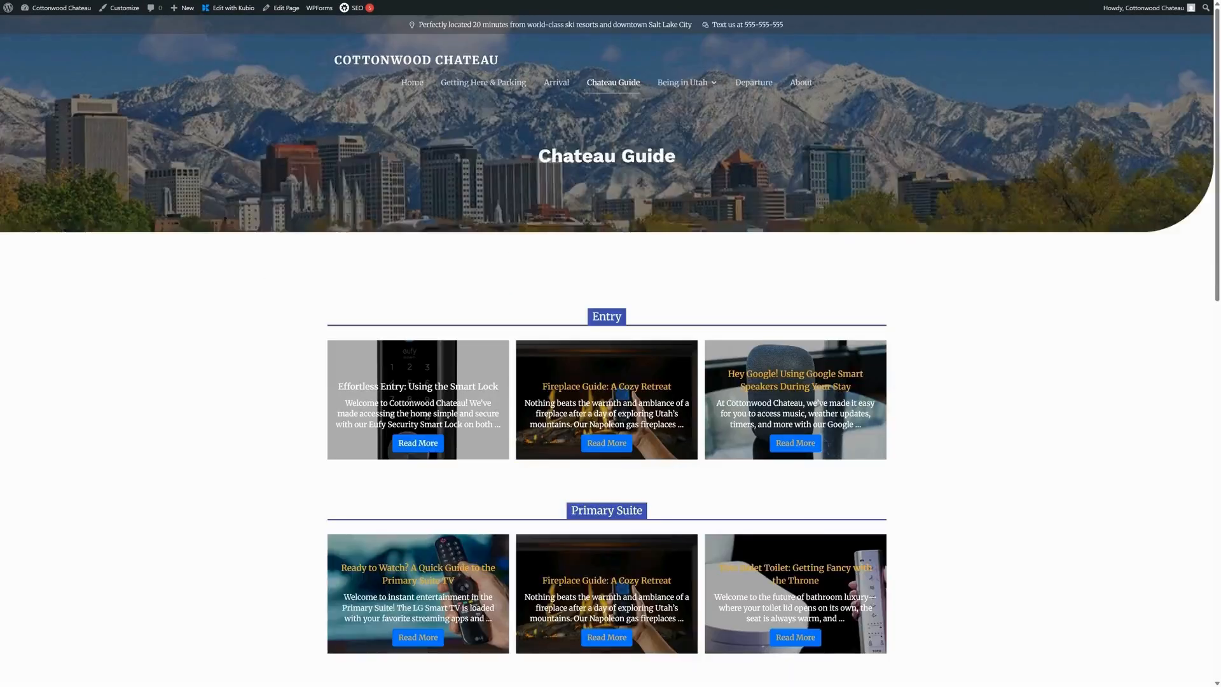
Look through the Cottonwood Chateau site's Chateau Guide page and read its "Fireplace Guide: A Cozy Retreat" article
{"action": "scroll", "coordinate": [210, 429], "scroll_direction": "down", "scroll_amount": 10}
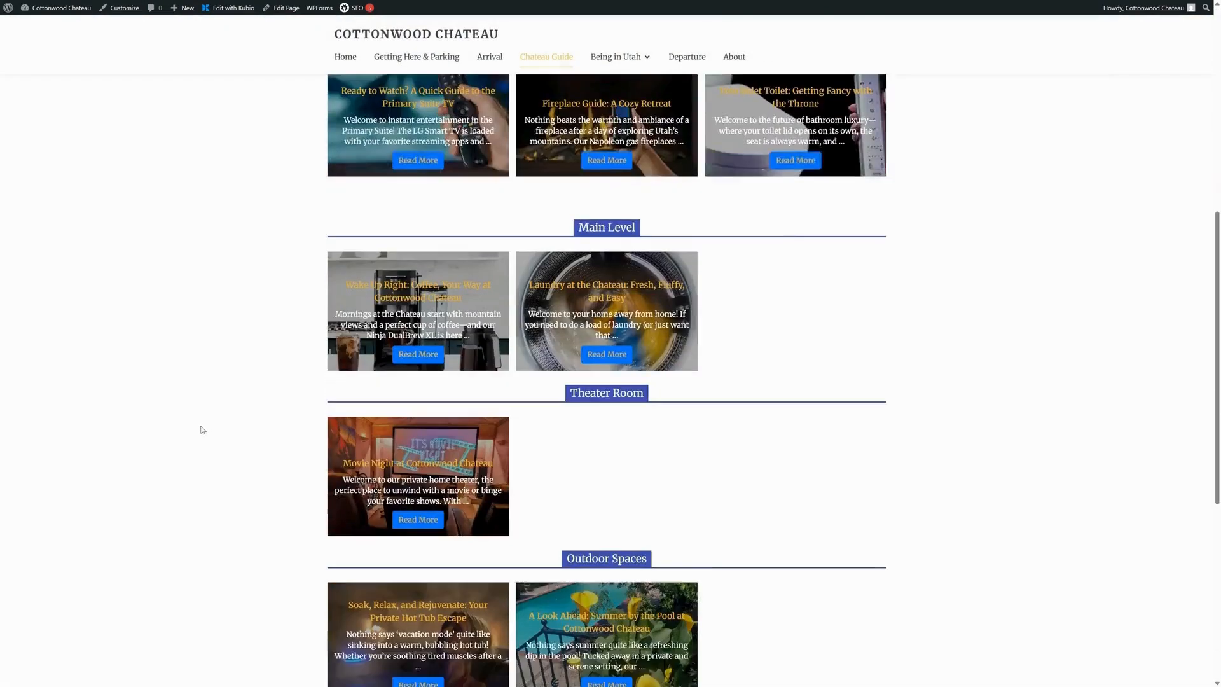
{"action": "scroll", "coordinate": [202, 430], "scroll_direction": "down", "scroll_amount": 3}
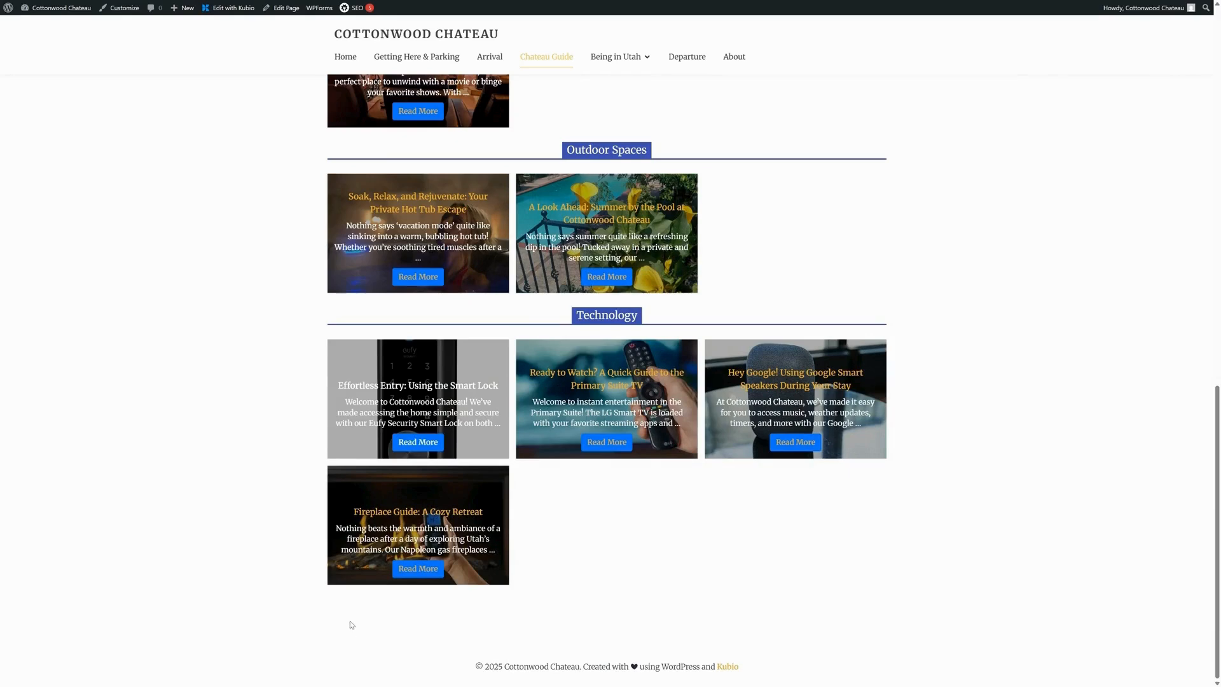
{"action": "left_click", "coordinate": [417, 569]}
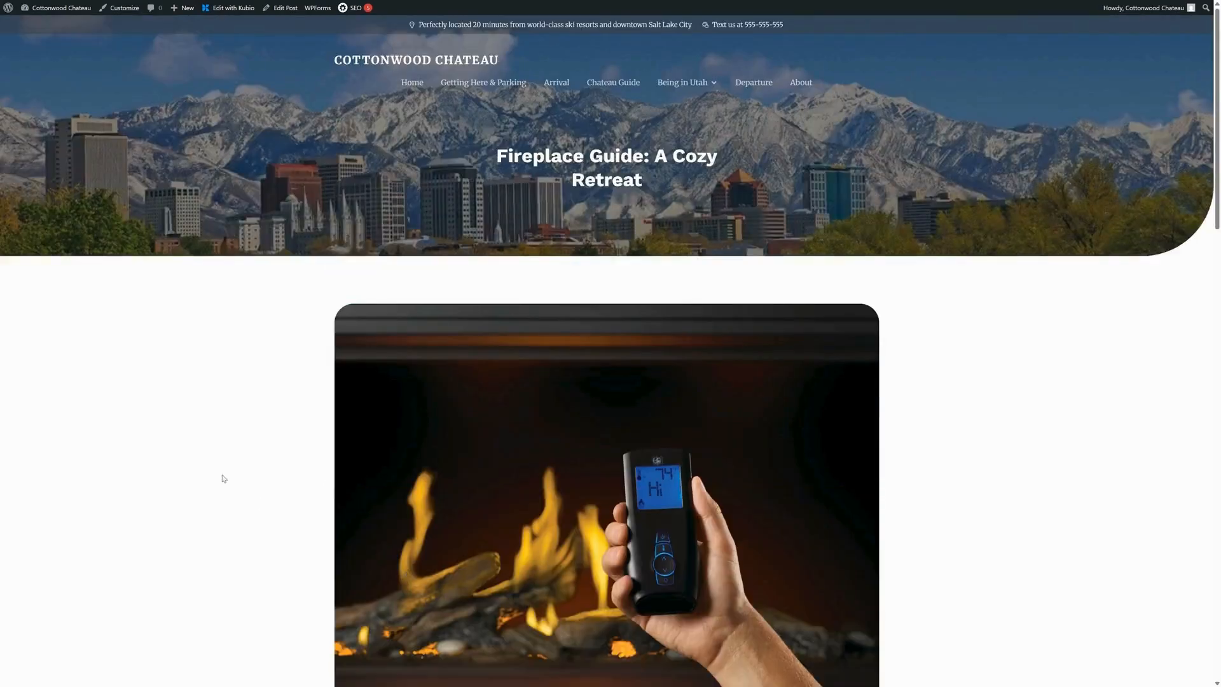
{"action": "scroll", "coordinate": [223, 489], "scroll_direction": "down", "scroll_amount": 4}
{"action": "scroll", "coordinate": [222, 488], "scroll_direction": "down", "scroll_amount": 12}
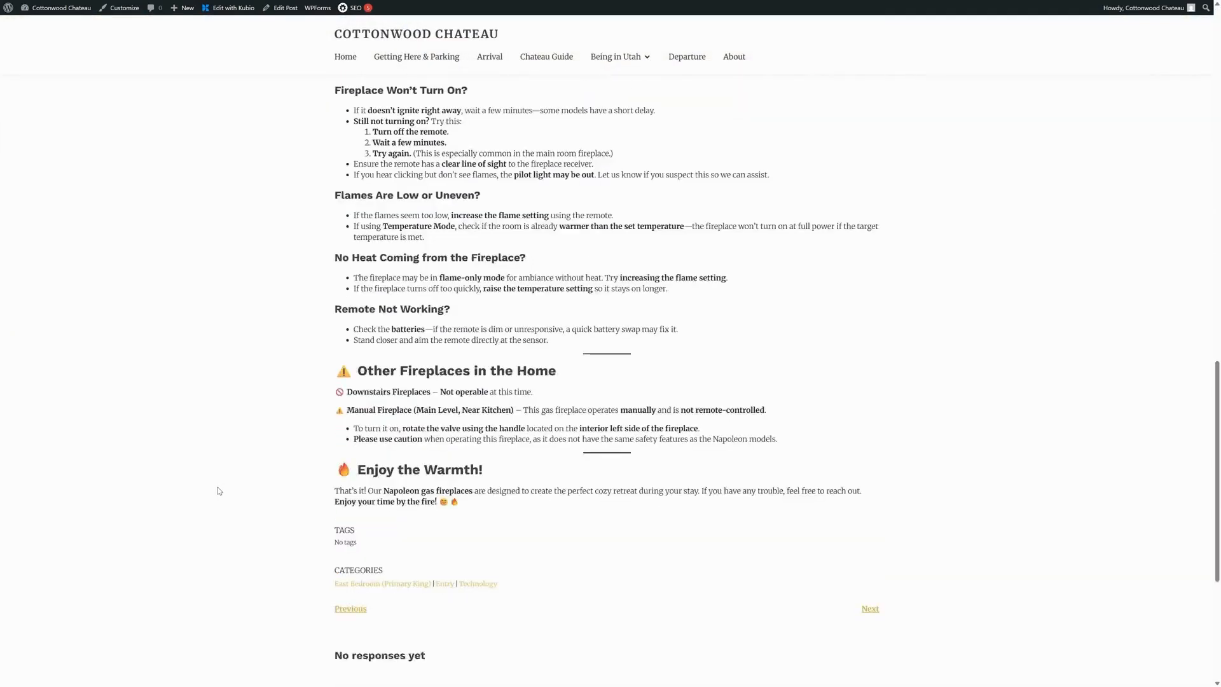
{"action": "scroll", "coordinate": [219, 491], "scroll_direction": "down", "scroll_amount": 2}
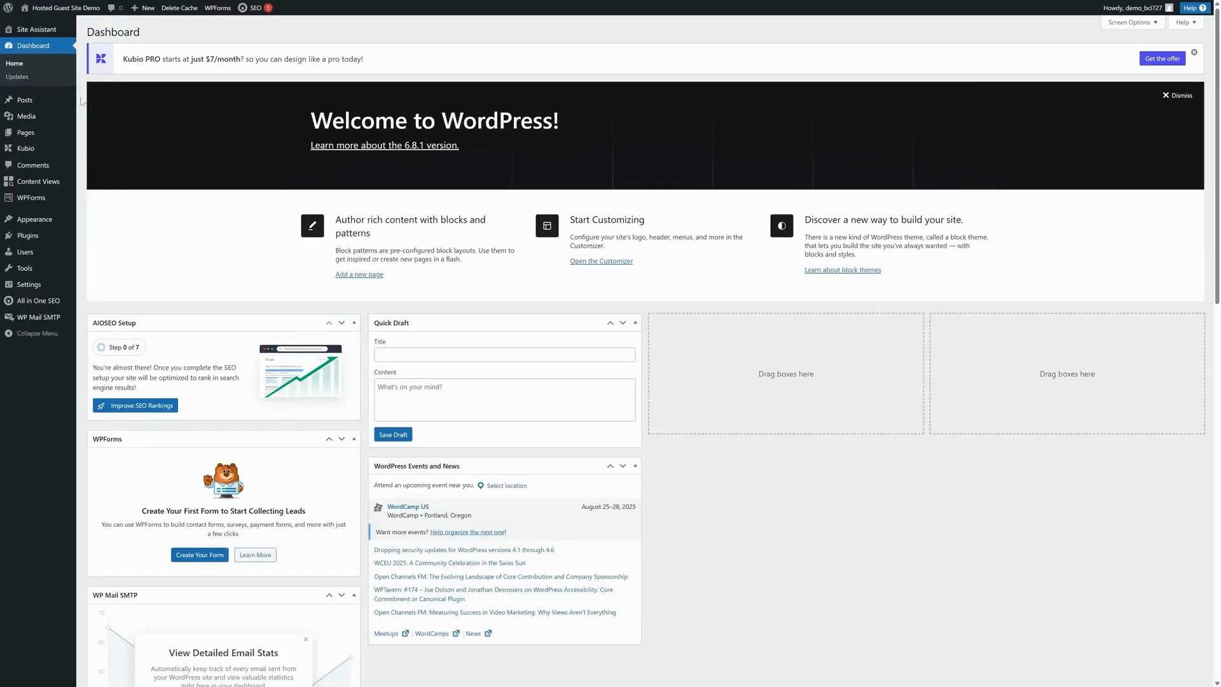
Select all posts in the post list and choose Move to Trash as the bulk action
{"action": "mouse_move", "coordinate": [26, 100]}
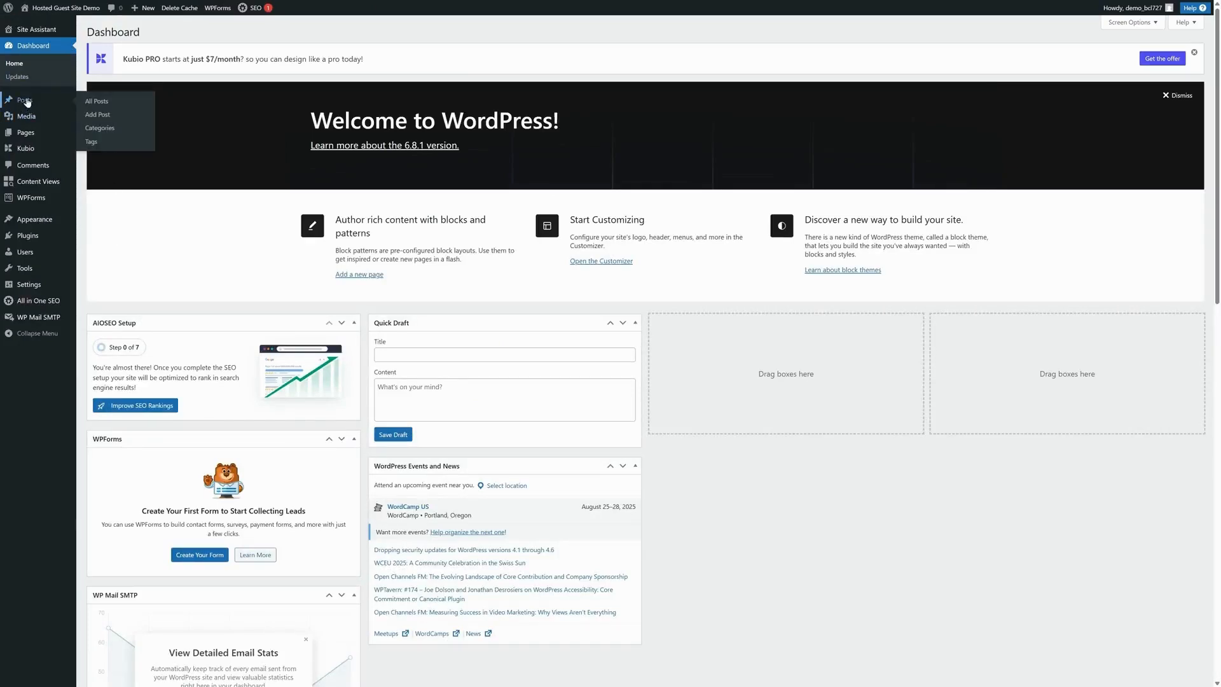
{"action": "left_click", "coordinate": [110, 104]}
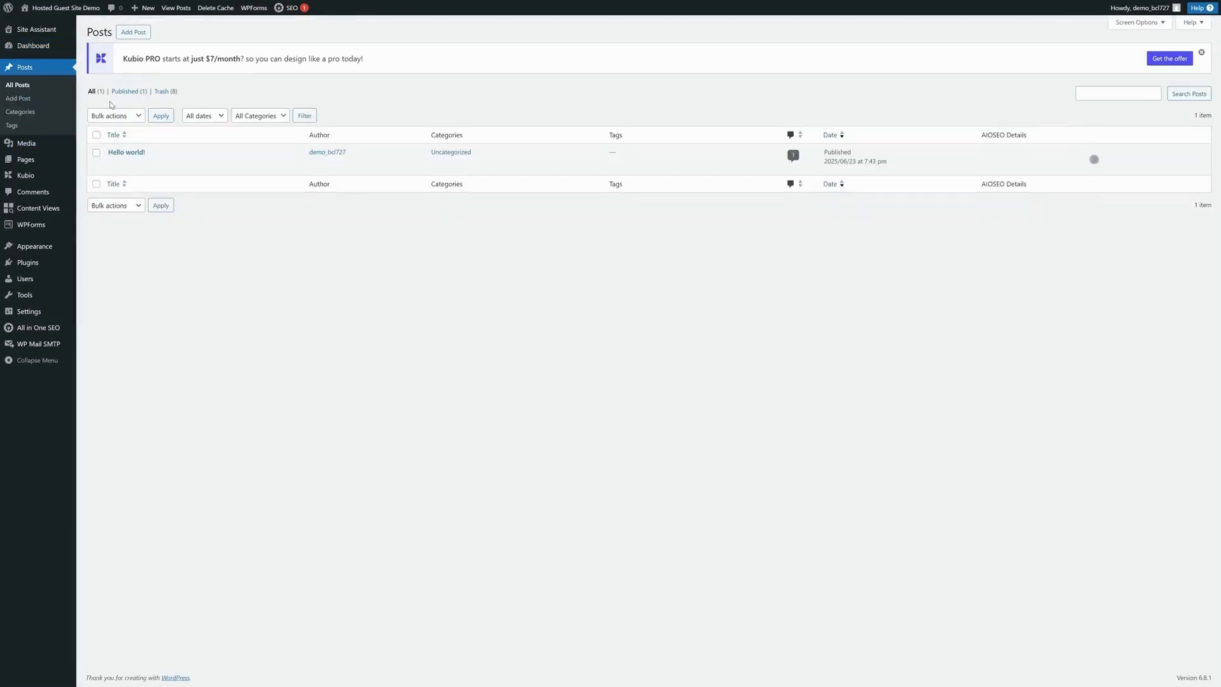
{"action": "left_click", "coordinate": [96, 135]}
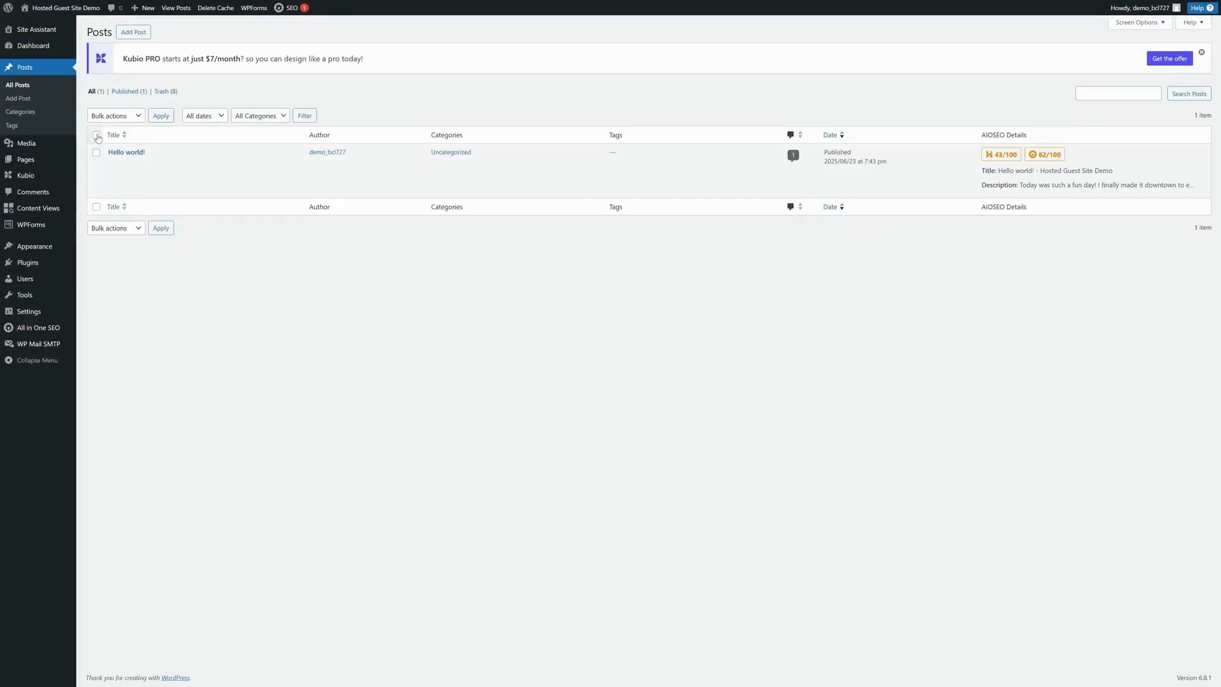
{"action": "left_click", "coordinate": [138, 116]}
{"action": "left_click", "coordinate": [126, 157]}
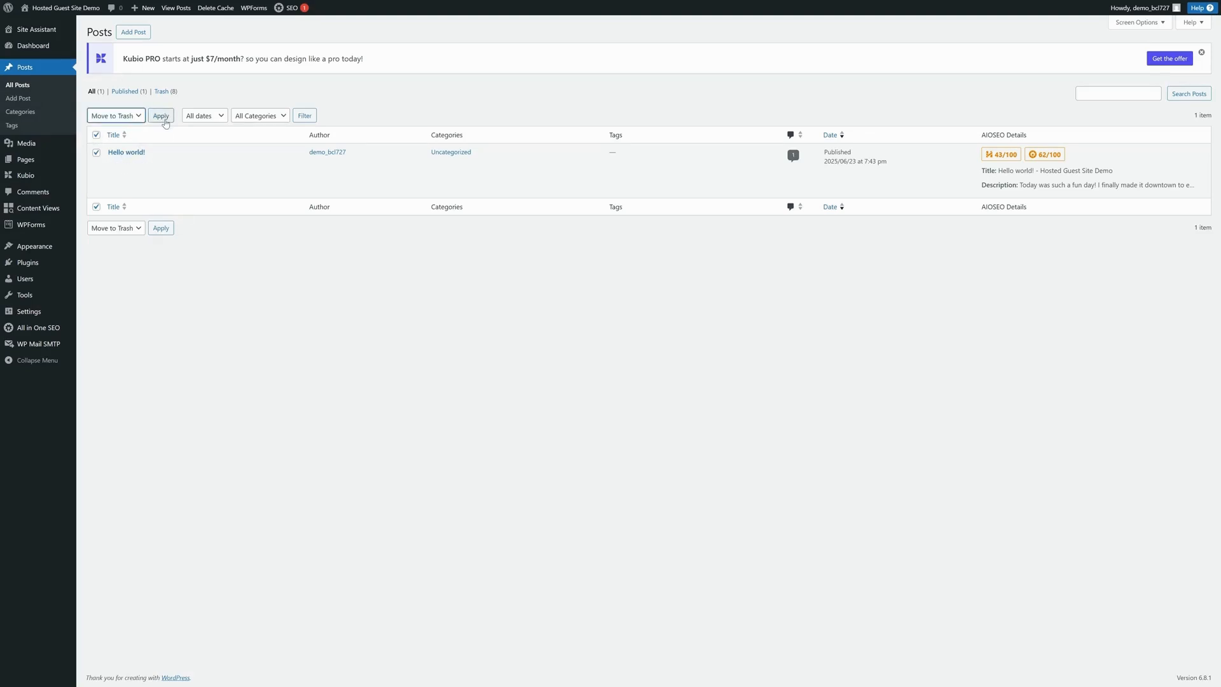
{"action": "left_click", "coordinate": [162, 117]}
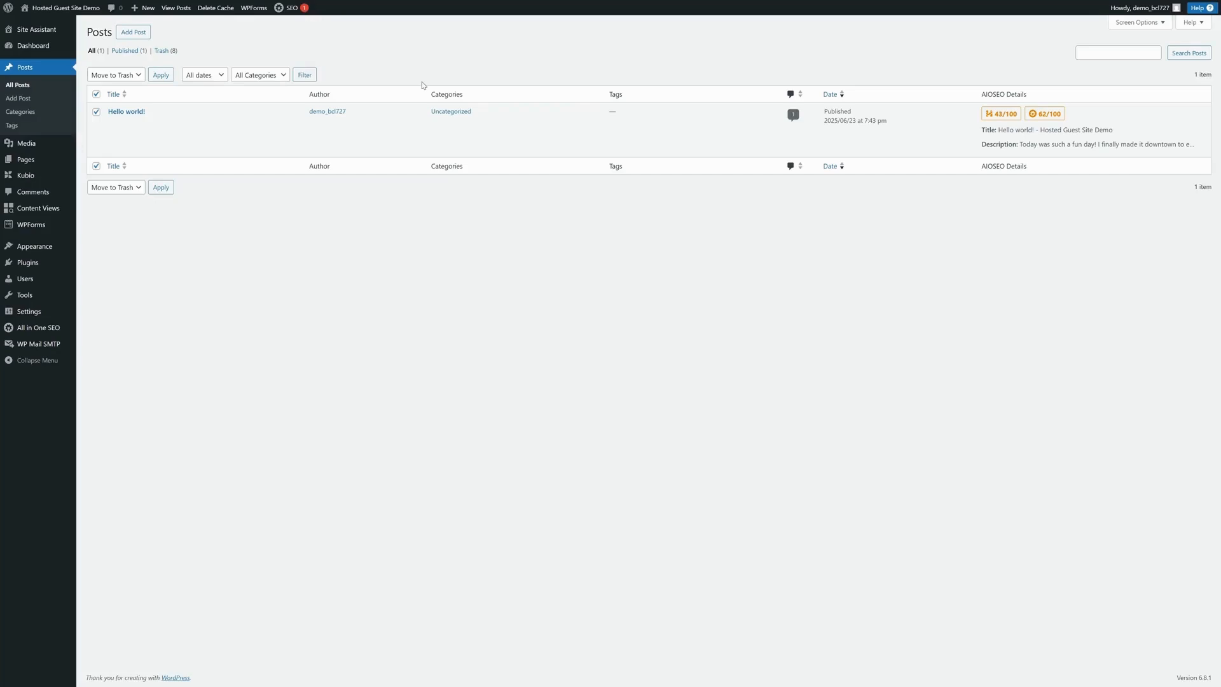
Add a post category named "Home Guide Articles"
{"action": "left_click_drag", "start_coordinate": [428, 94], "coordinate": [476, 99]}
{"action": "left_click", "coordinate": [24, 117]}
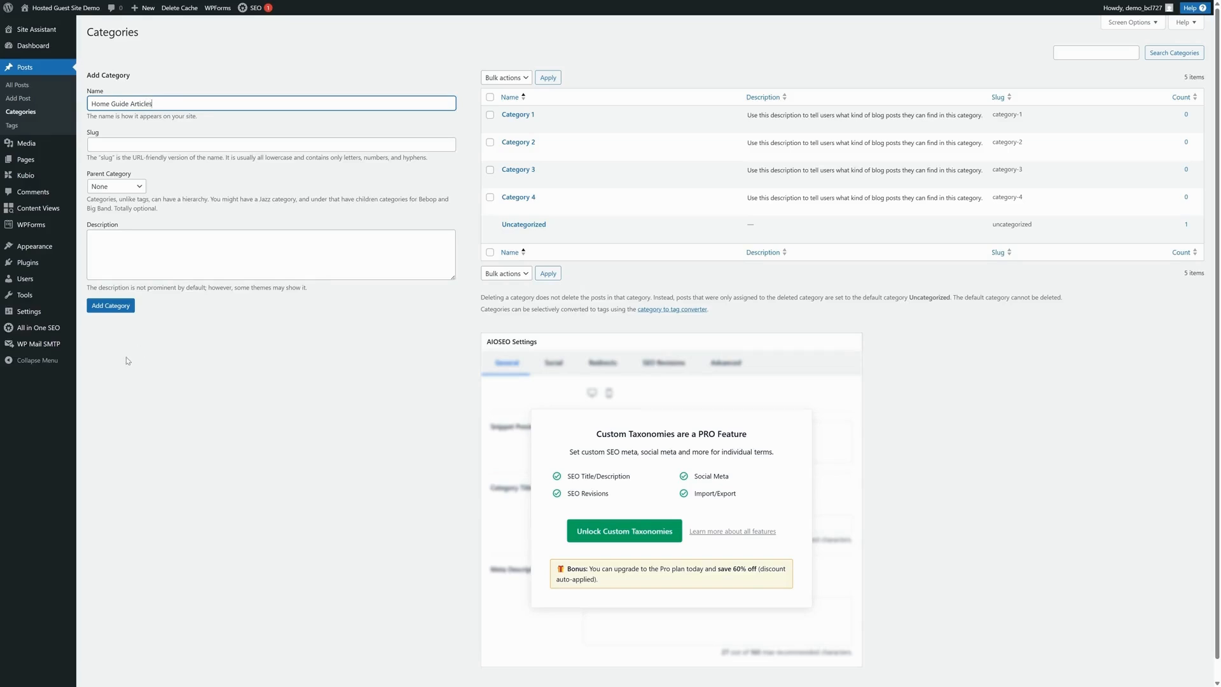
{"action": "left_click", "coordinate": [111, 306]}
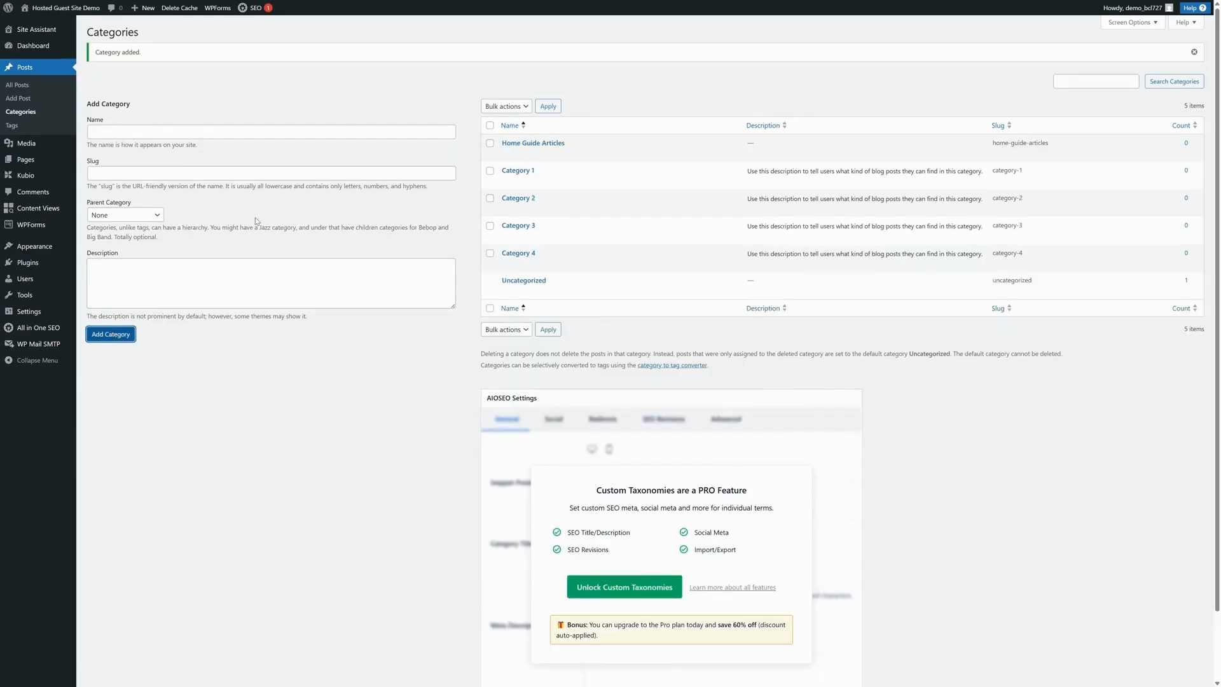
Add a category named "Kitchen" with Home Guide Articles as its parent category
{"action": "left_click", "coordinate": [130, 135]}
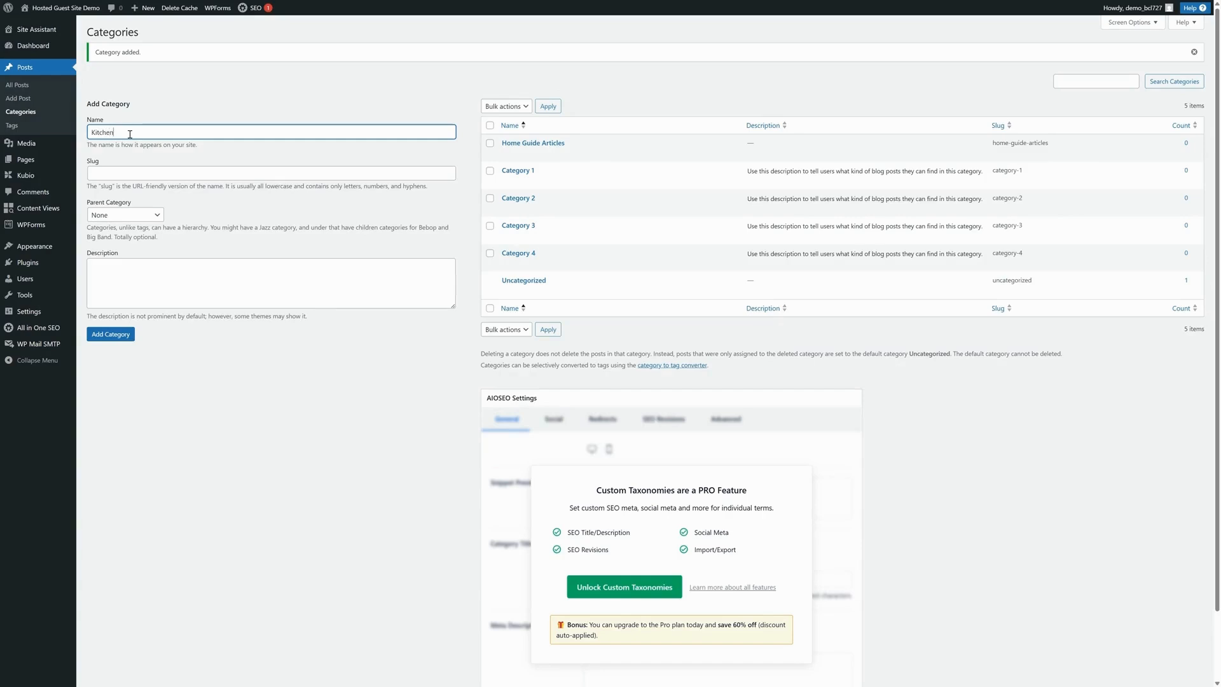
{"action": "left_click", "coordinate": [152, 218]}
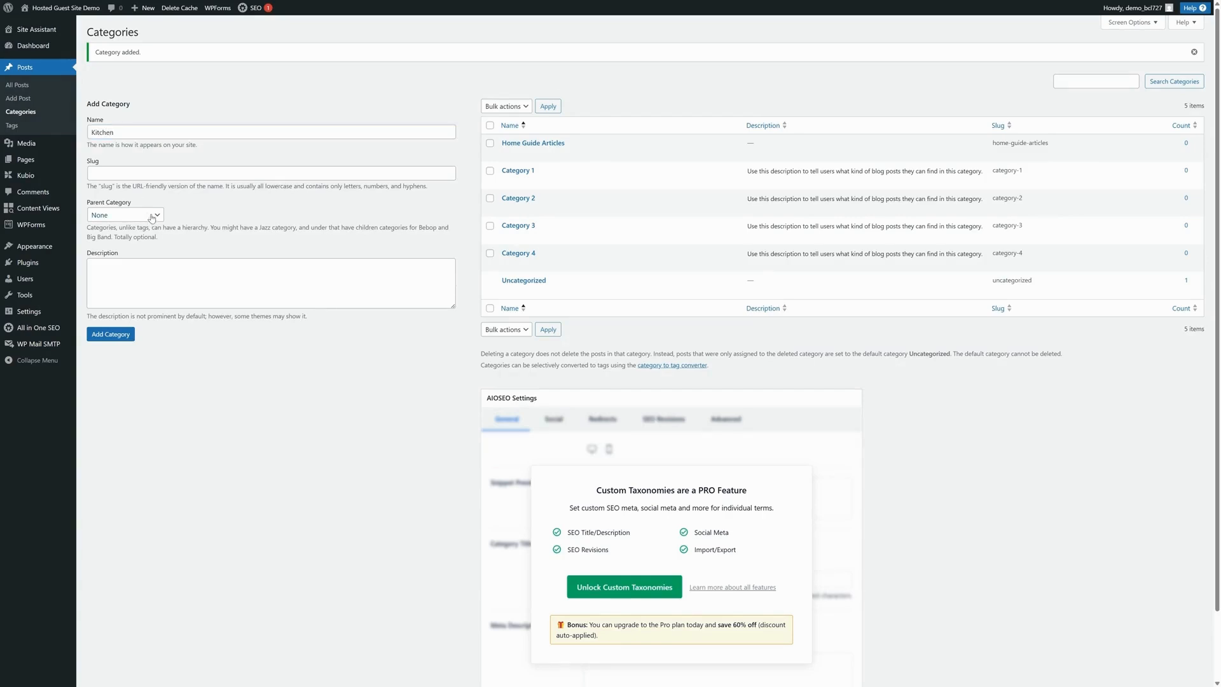
{"action": "left_click", "coordinate": [153, 242]}
{"action": "left_click", "coordinate": [118, 337]}
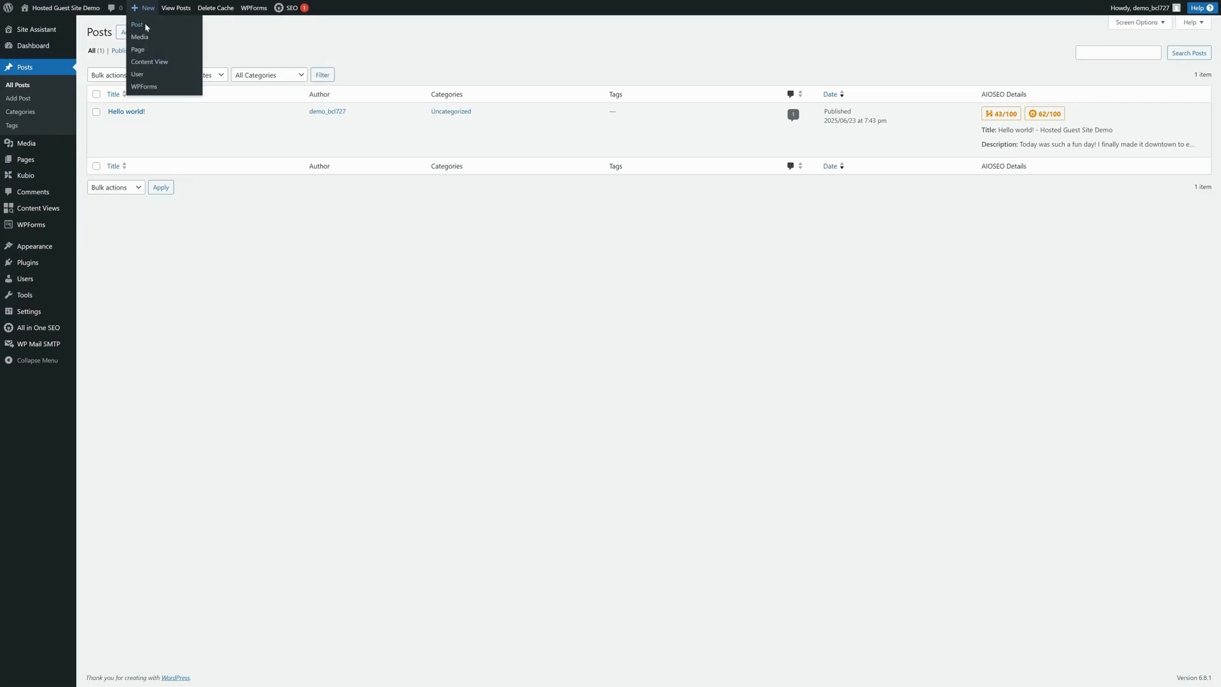
Create a new post titled "Using the Coffee Maker", dismissing the offer to restore the browser backup
{"action": "left_click", "coordinate": [145, 25]}
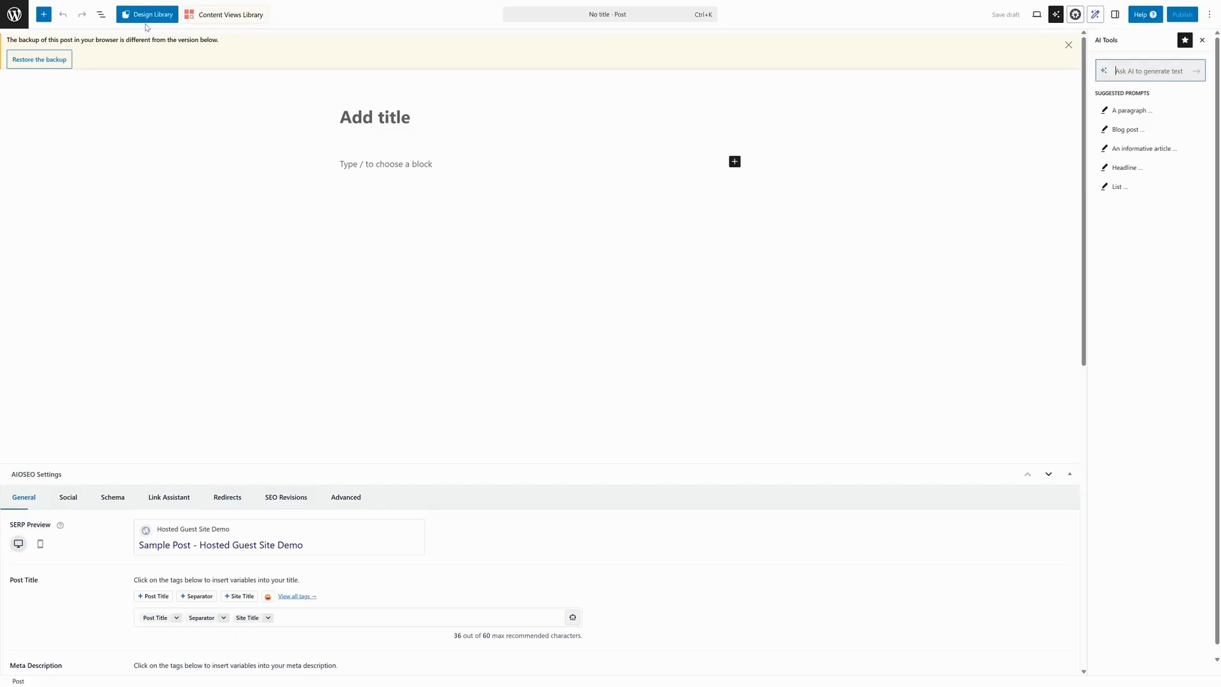
{"action": "left_click", "coordinate": [1069, 44]}
{"action": "left_click", "coordinate": [393, 81]}
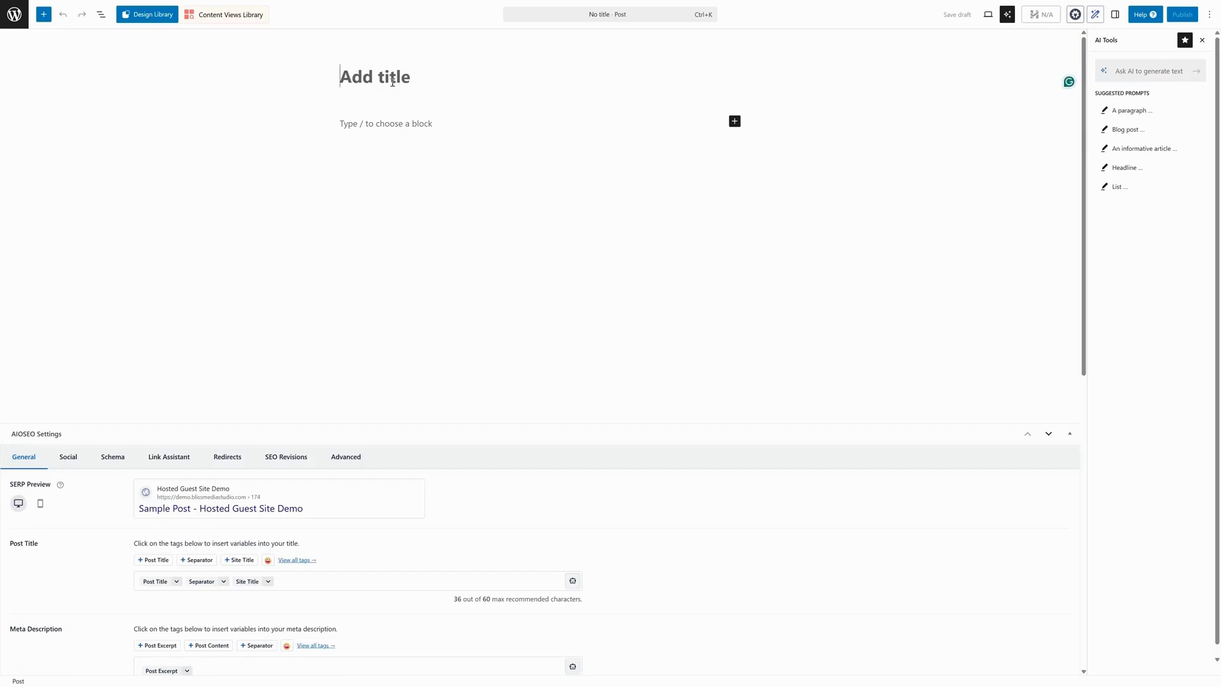
{"action": "type", "text": "Using the Coffee Maker"}
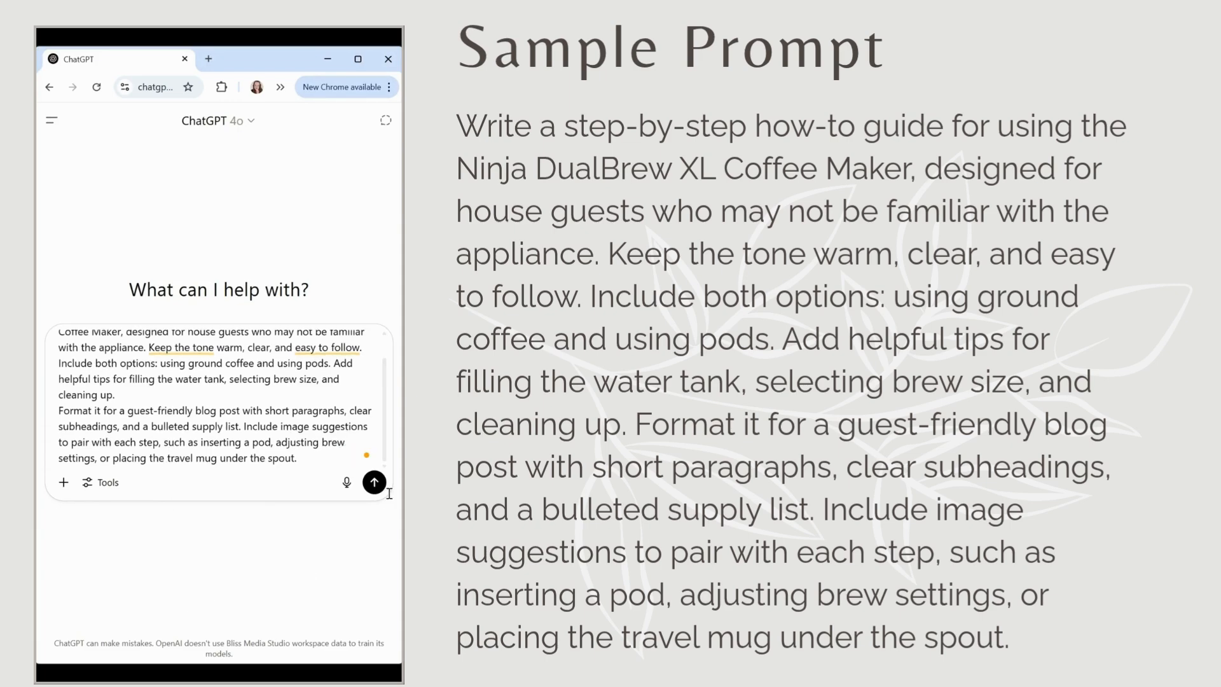
In ChatGPT, submit the prompt for a guest-friendly step-by-step guide to the Ninja DualBrew XL Coffee Maker and read through the generated article
{"action": "key", "text": "Return"}
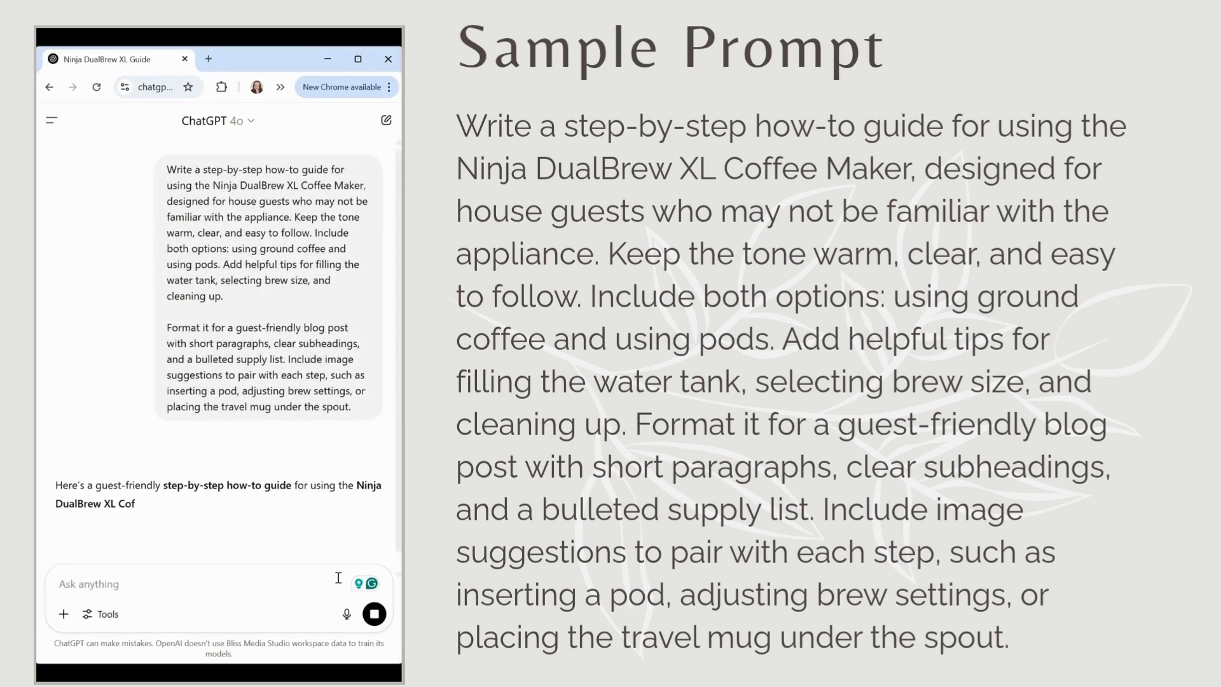
{"action": "scroll", "coordinate": [325, 540], "scroll_direction": "down", "scroll_amount": 4}
{"action": "scroll", "coordinate": [321, 532], "scroll_direction": "down", "scroll_amount": 6}
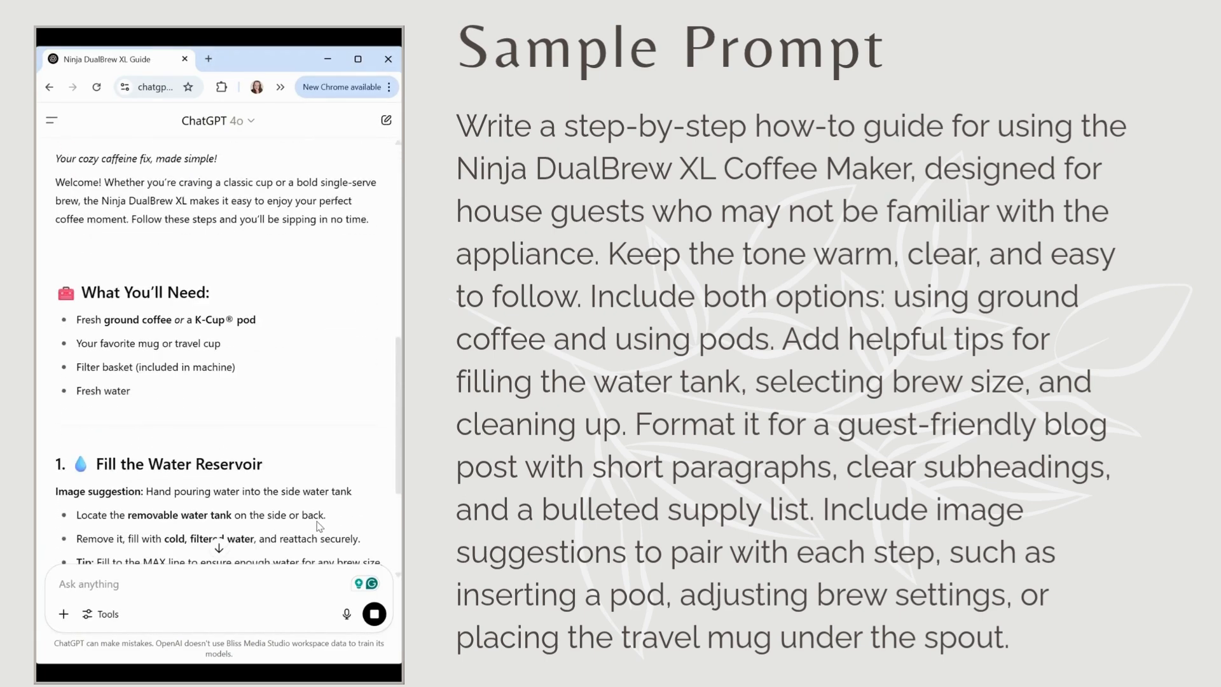
{"action": "scroll", "coordinate": [276, 429], "scroll_direction": "down", "scroll_amount": 9}
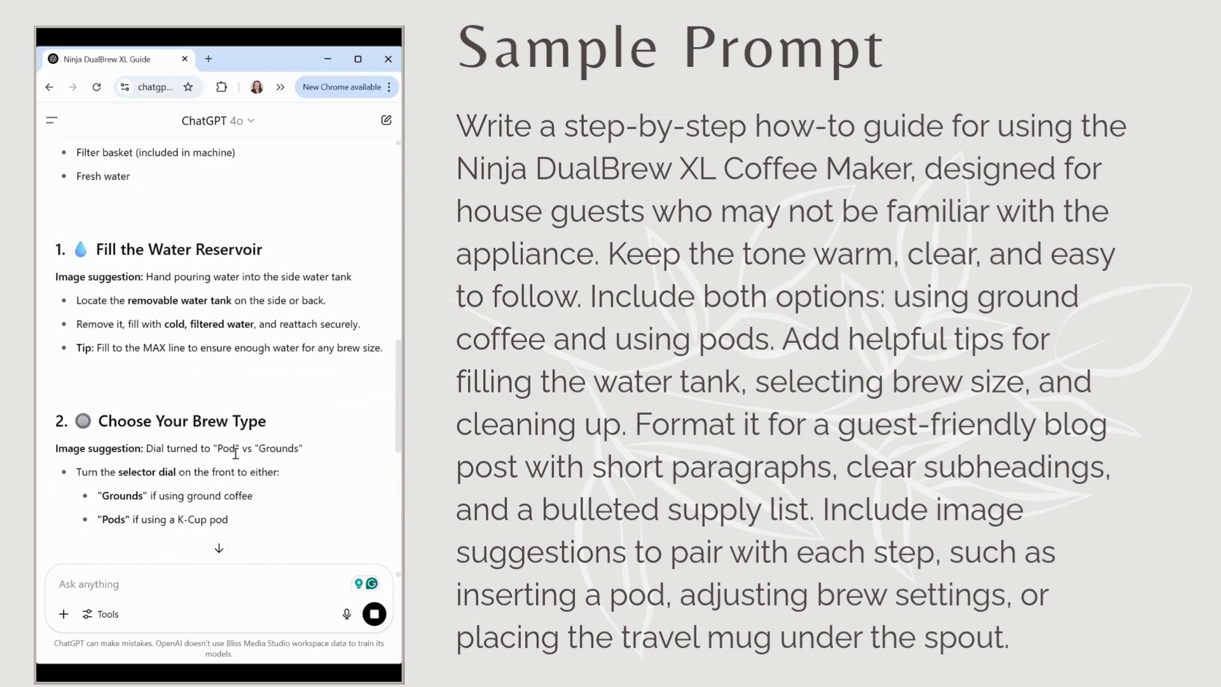
{"action": "scroll", "coordinate": [235, 434], "scroll_direction": "down", "scroll_amount": 12}
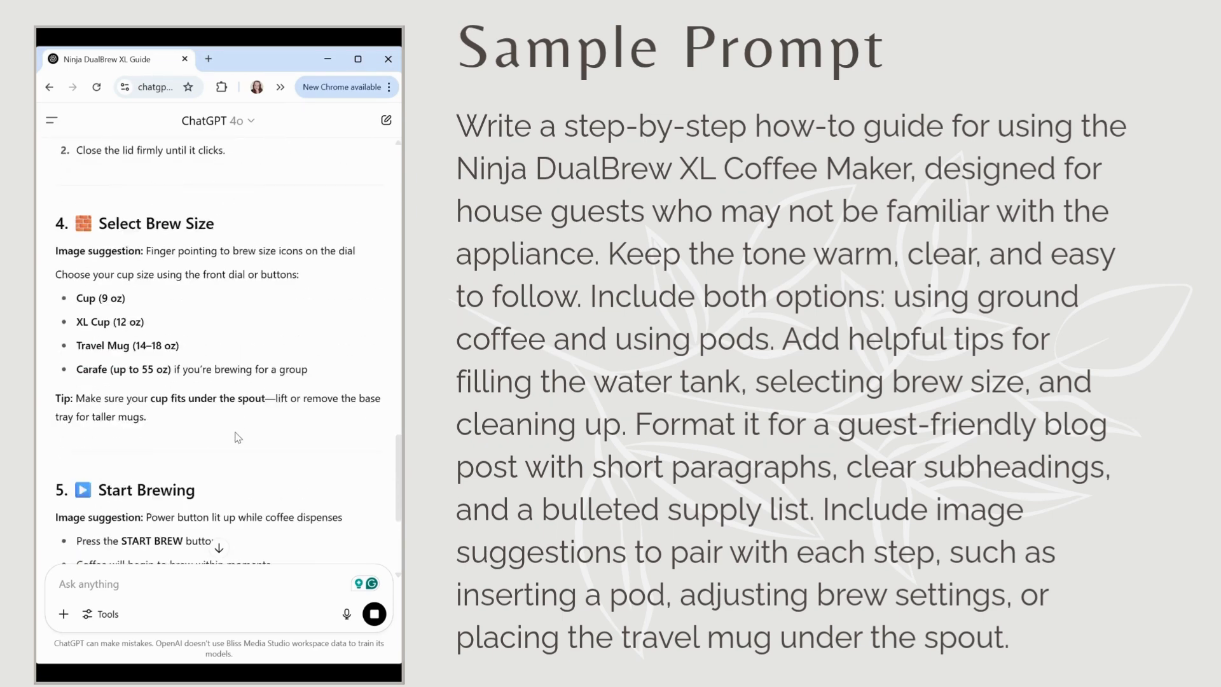
{"action": "scroll", "coordinate": [236, 434], "scroll_direction": "down", "scroll_amount": 5}
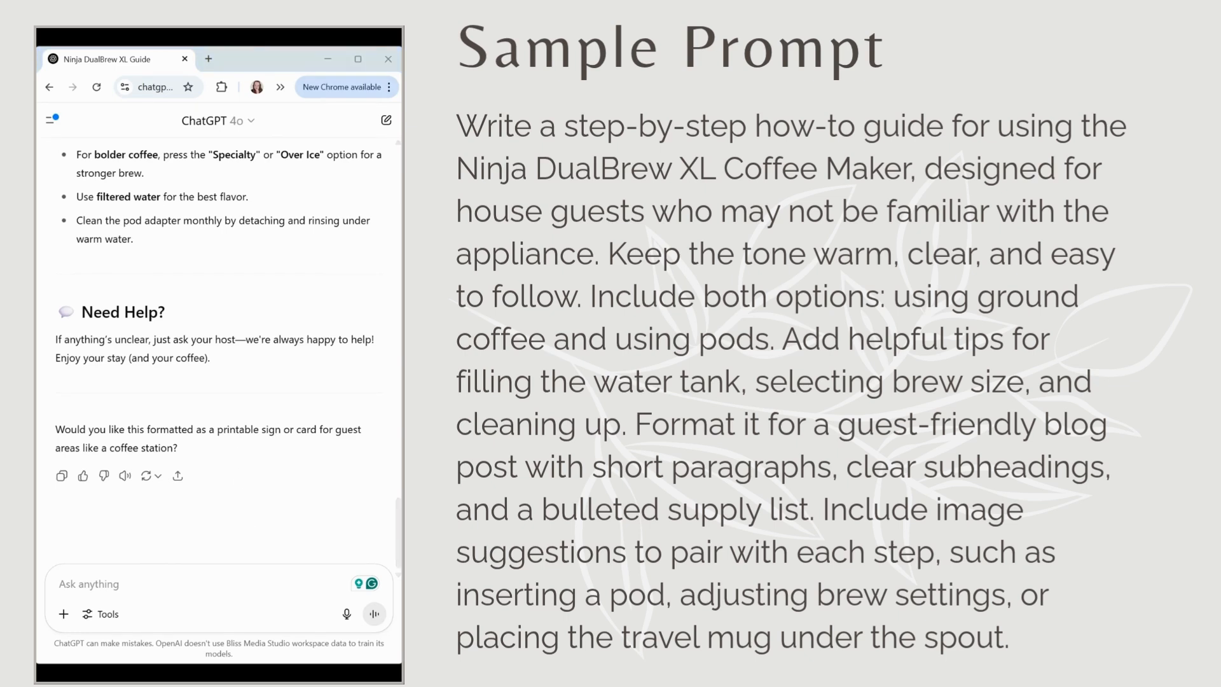
Ask ChatGPT to create the image suggested in step 1 of the coffee maker guide
{"action": "left_click", "coordinate": [125, 582]}
{"action": "type", "text": "Please create the image suggested in step 1"}
{"action": "left_click", "coordinate": [375, 615]}
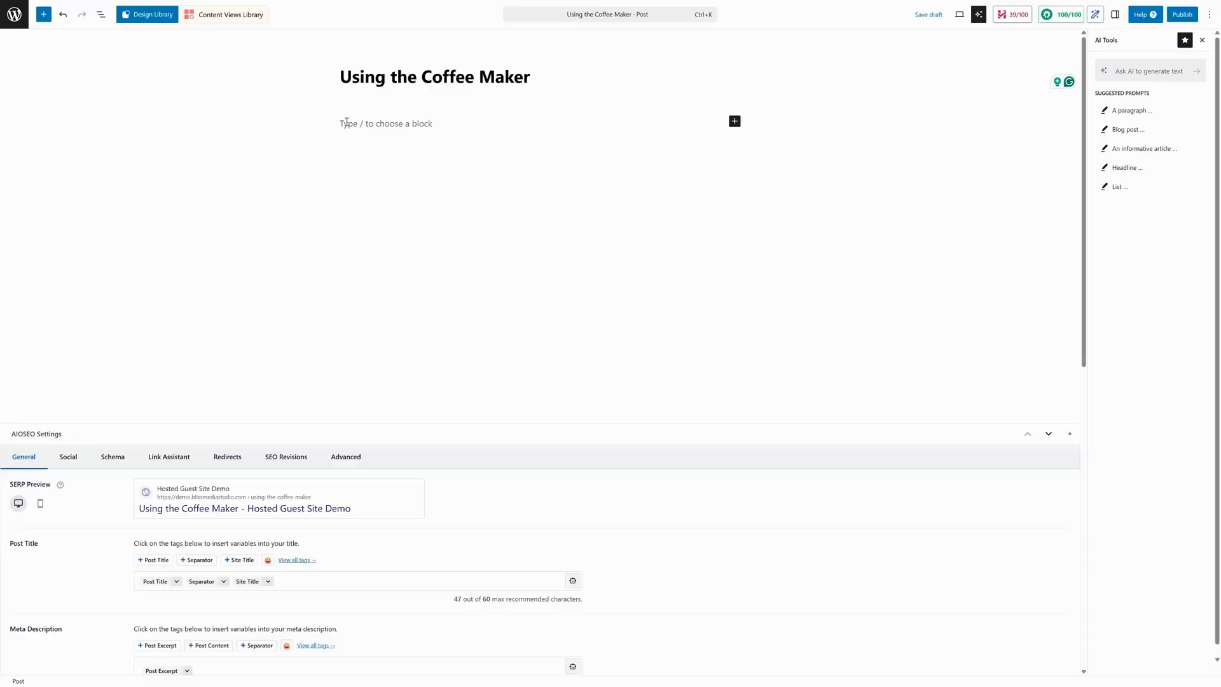
Switch to the WordPress post editor and paste the generated coffee maker guide into the body of "Using the Coffee Maker"
{"action": "left_click", "coordinate": [347, 122]}
{"action": "key", "text": "ctrl+v"}
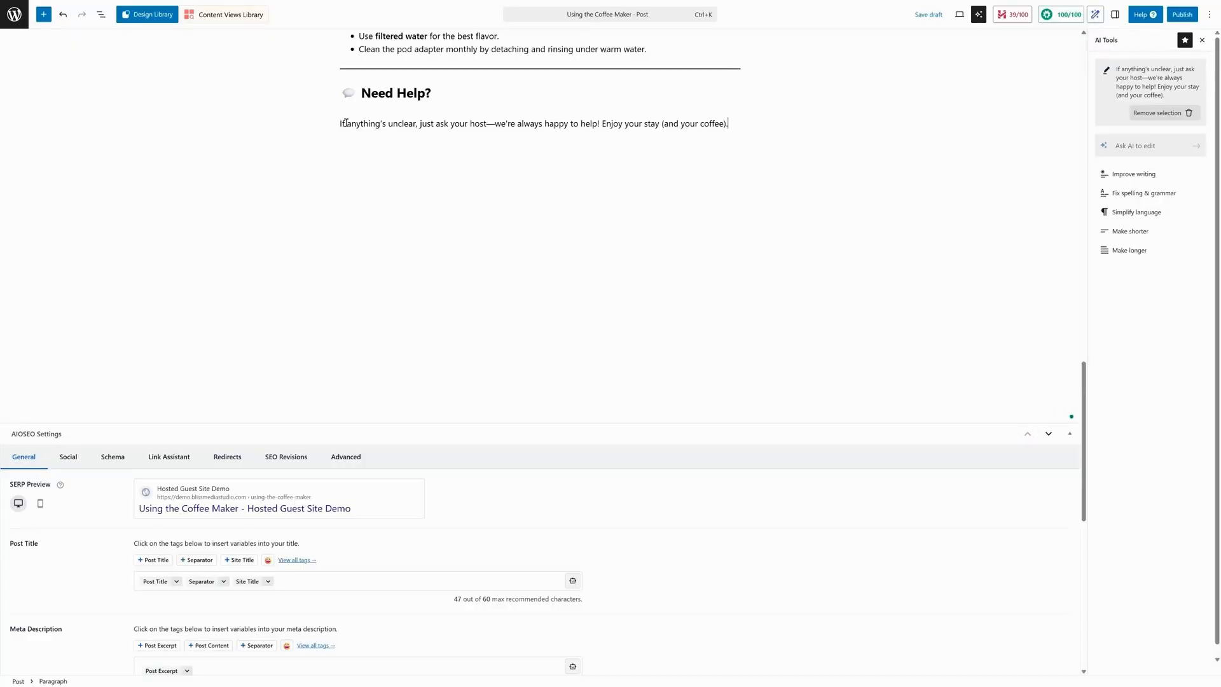
{"action": "scroll", "coordinate": [376, 192], "scroll_direction": "up", "scroll_amount": 11}
{"action": "scroll", "coordinate": [375, 191], "scroll_direction": "up", "scroll_amount": 10}
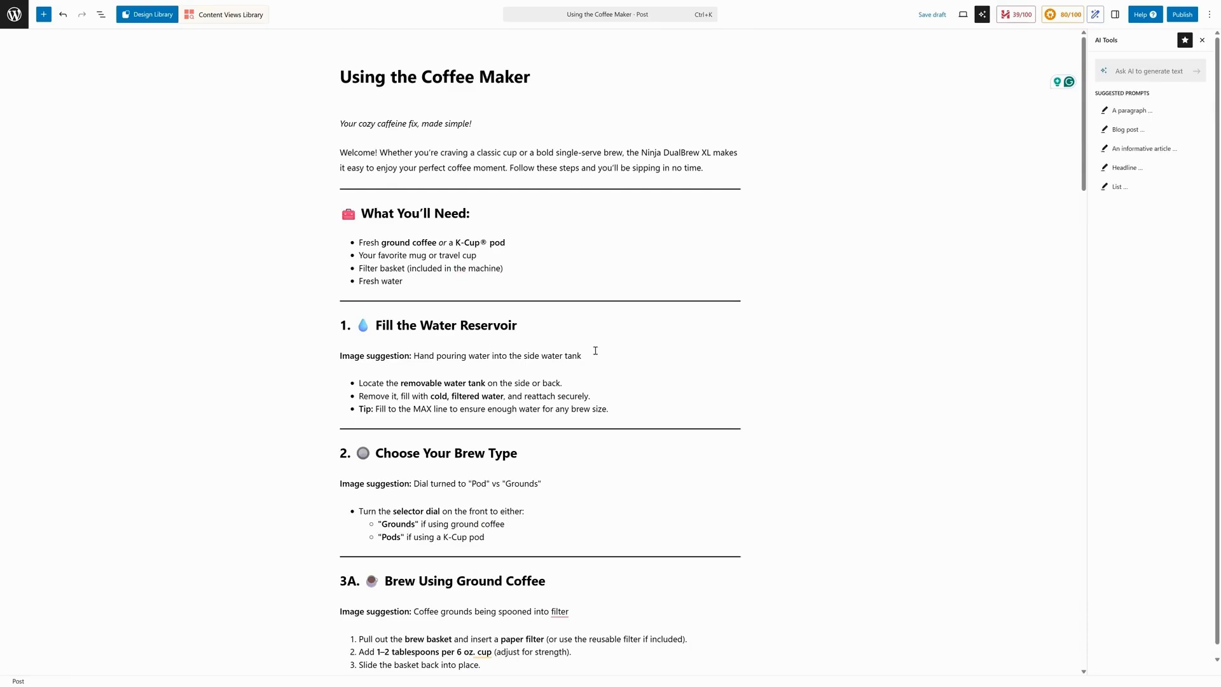
Insert the generated water-pouring image in place of the image suggestion under the "Fill the Water Reservoir" heading
{"action": "left_click", "coordinate": [595, 351]}
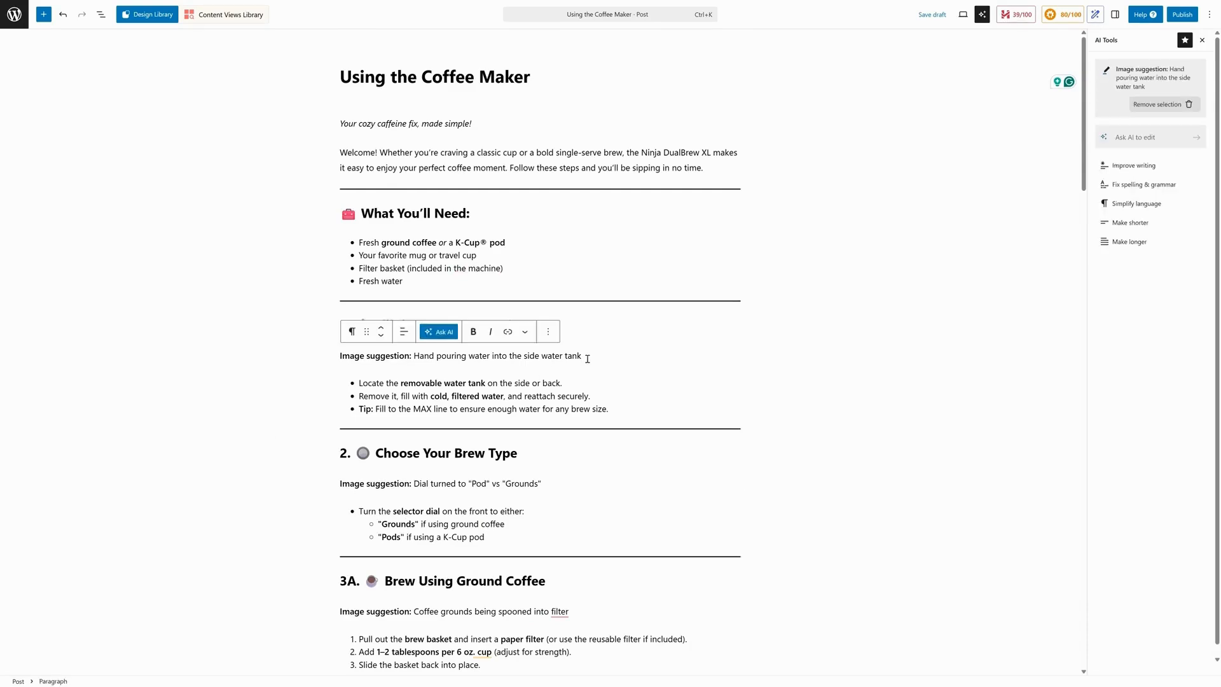
{"action": "key", "text": "Return"}
{"action": "type", "text": "/image"}
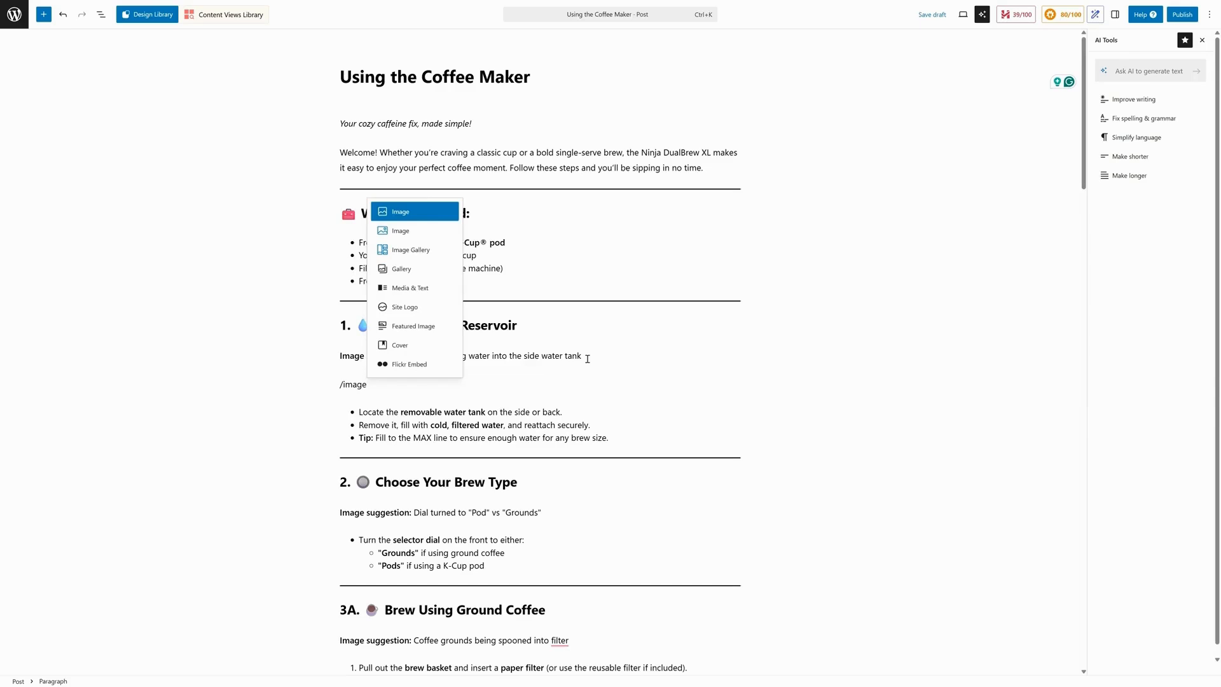
{"action": "left_click", "coordinate": [398, 231]}
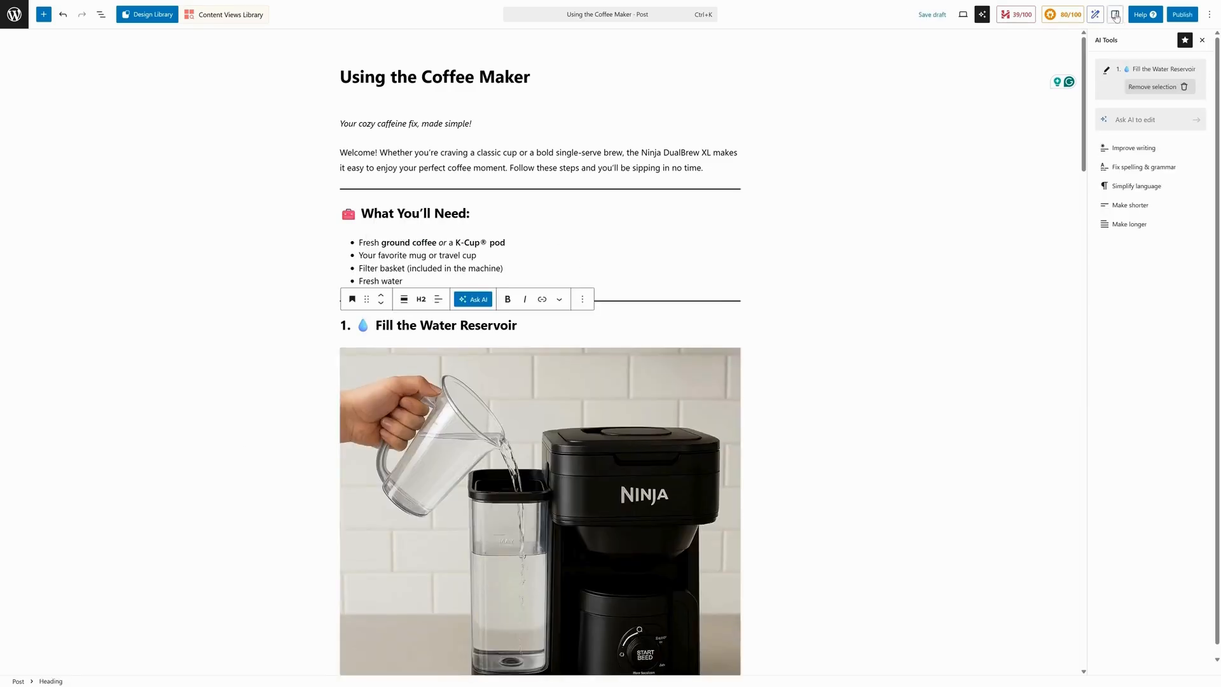
Assign the post to the Home Guide Articles category and its Kitchen subcategory
{"action": "left_click", "coordinate": [1115, 14]}
{"action": "left_click", "coordinate": [1110, 40]}
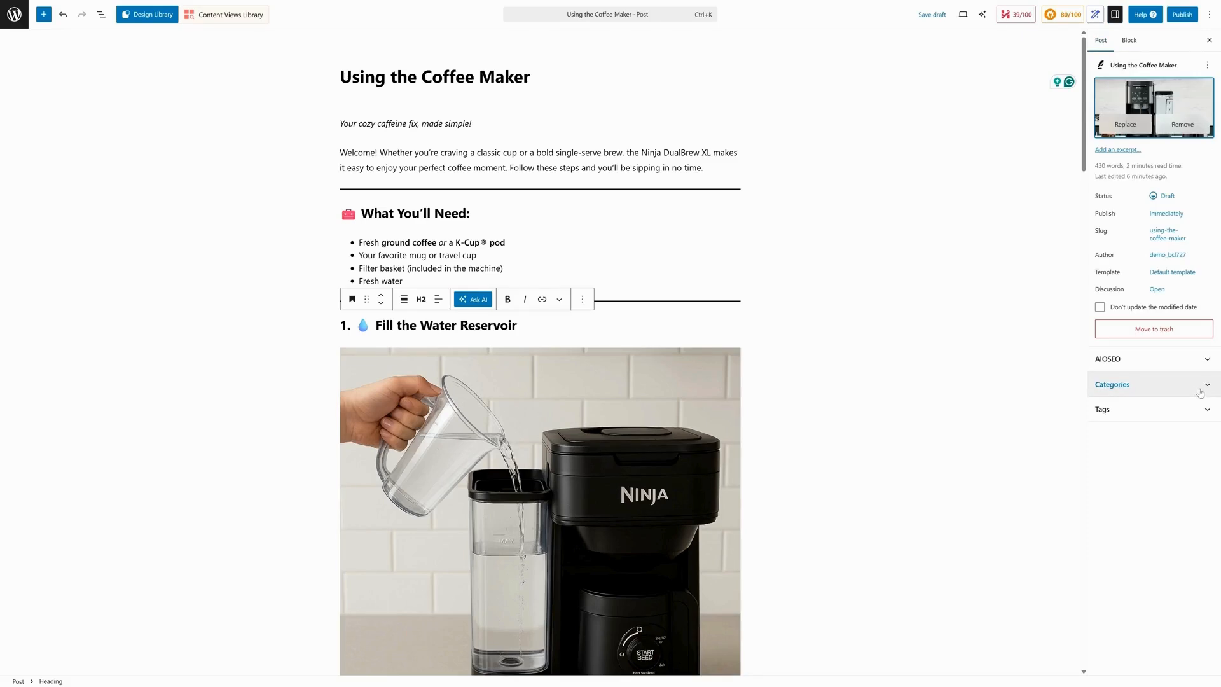
{"action": "left_click", "coordinate": [1205, 384]}
{"action": "left_click", "coordinate": [1099, 448]}
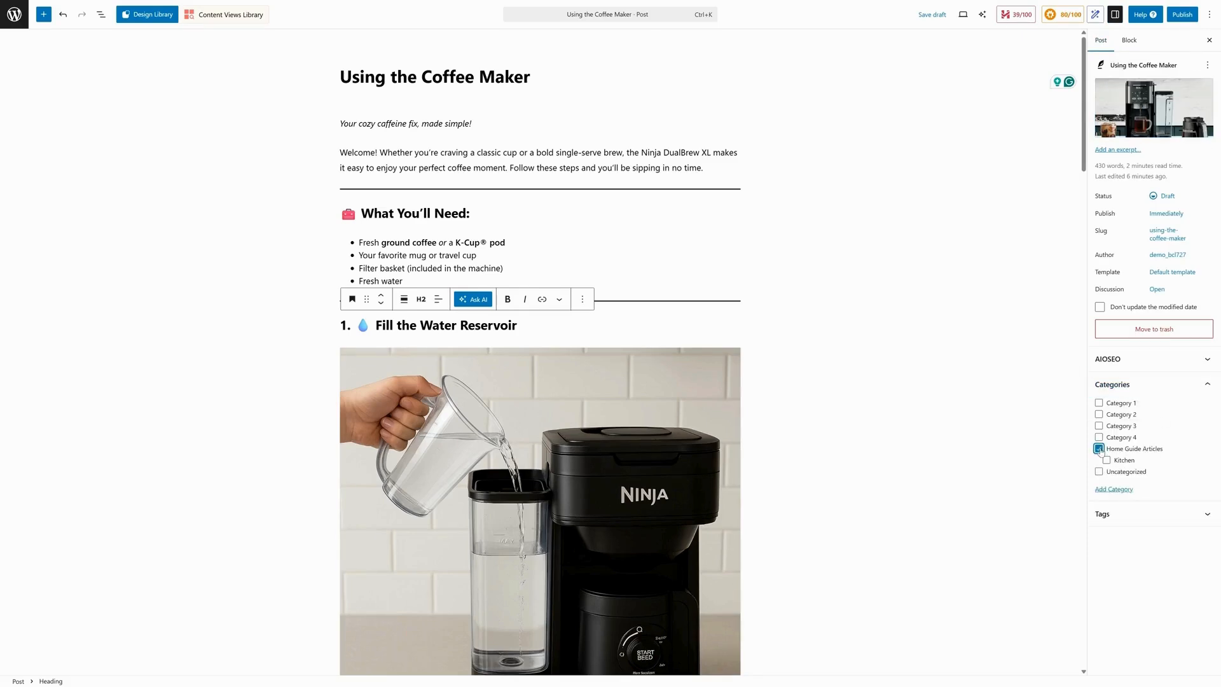
{"action": "left_click", "coordinate": [1107, 460]}
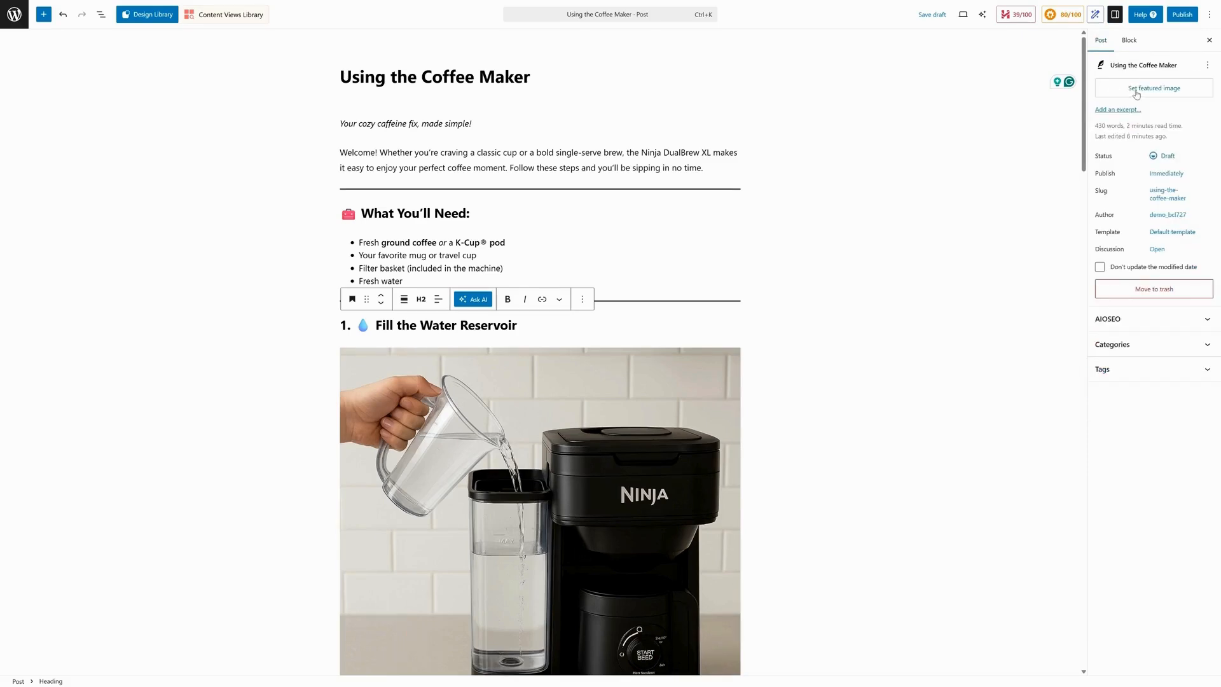
Set the existing media library image NinjaCoffee.webp as the post's featured image
{"action": "left_click", "coordinate": [1134, 94]}
{"action": "left_click", "coordinate": [40, 47]}
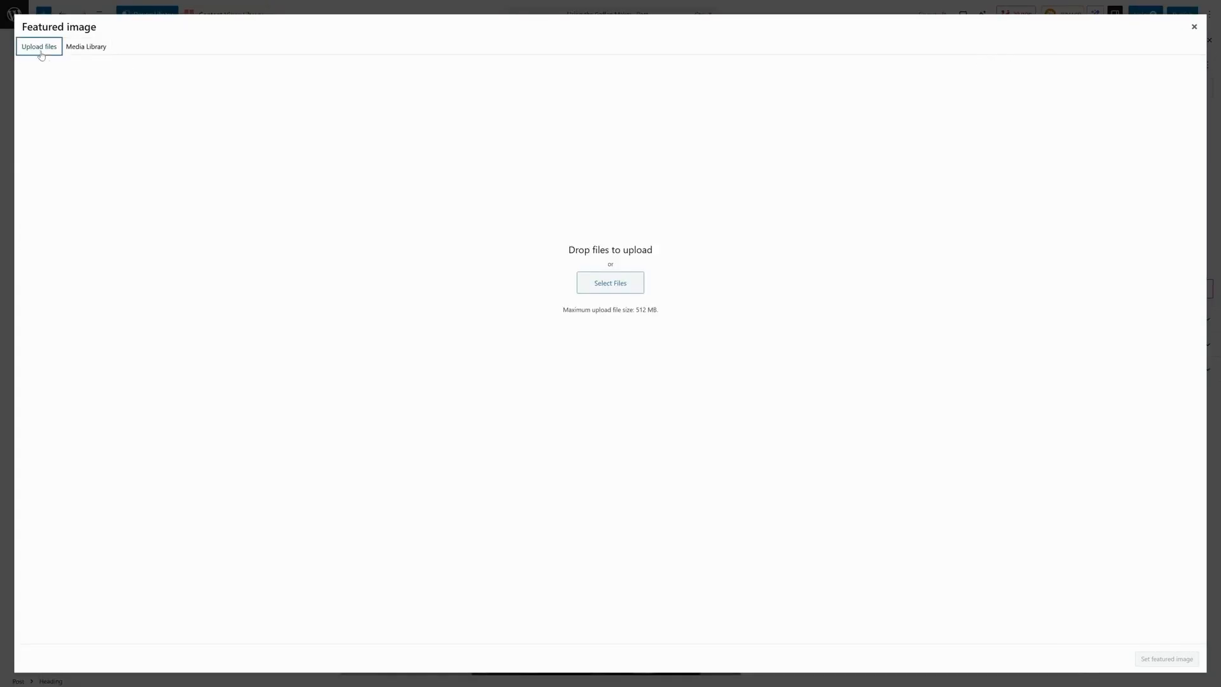
{"action": "left_click", "coordinate": [86, 47]}
{"action": "left_click", "coordinate": [145, 134]}
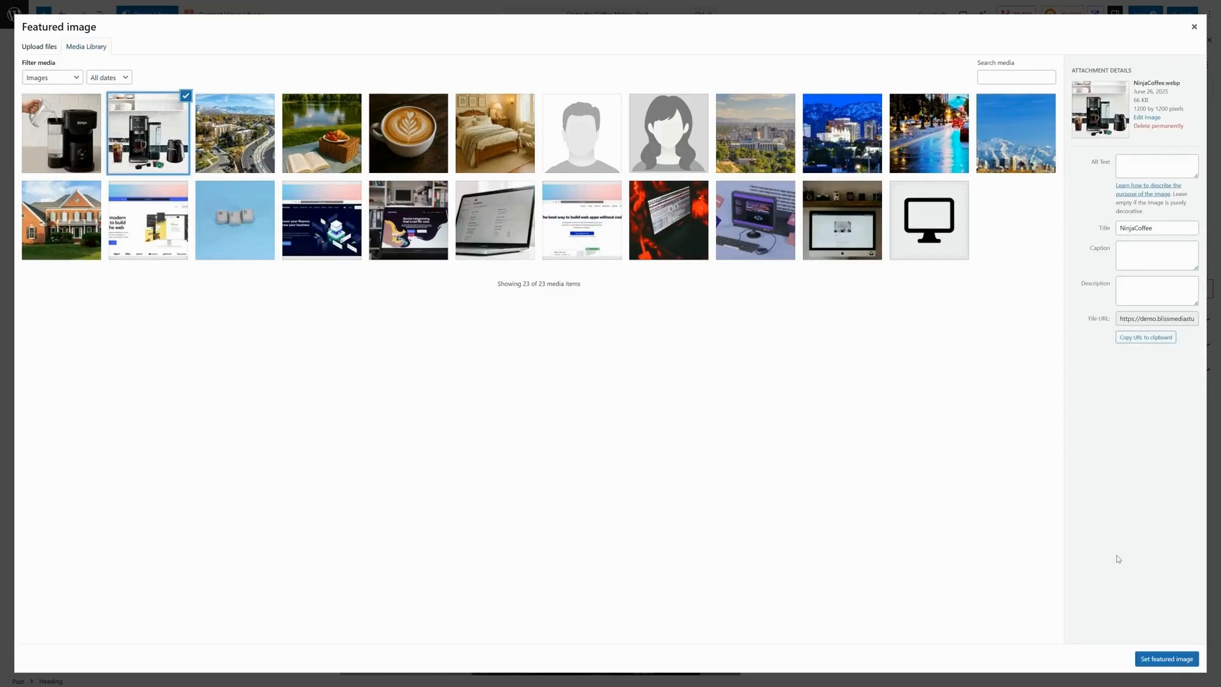
{"action": "left_click", "coordinate": [1167, 658]}
Check the post's categories, publish the post, and view it on the live site
{"action": "left_click", "coordinate": [1186, 381]}
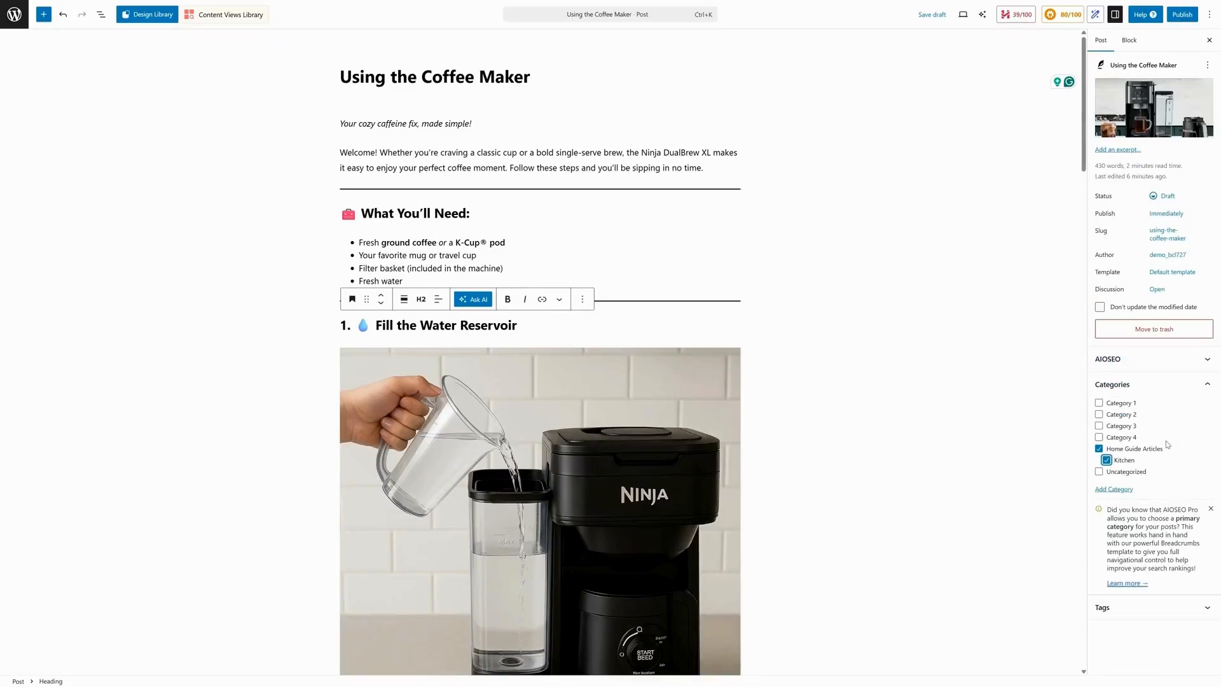
{"action": "left_click", "coordinate": [1182, 15]}
{"action": "left_click", "coordinate": [1182, 15]}
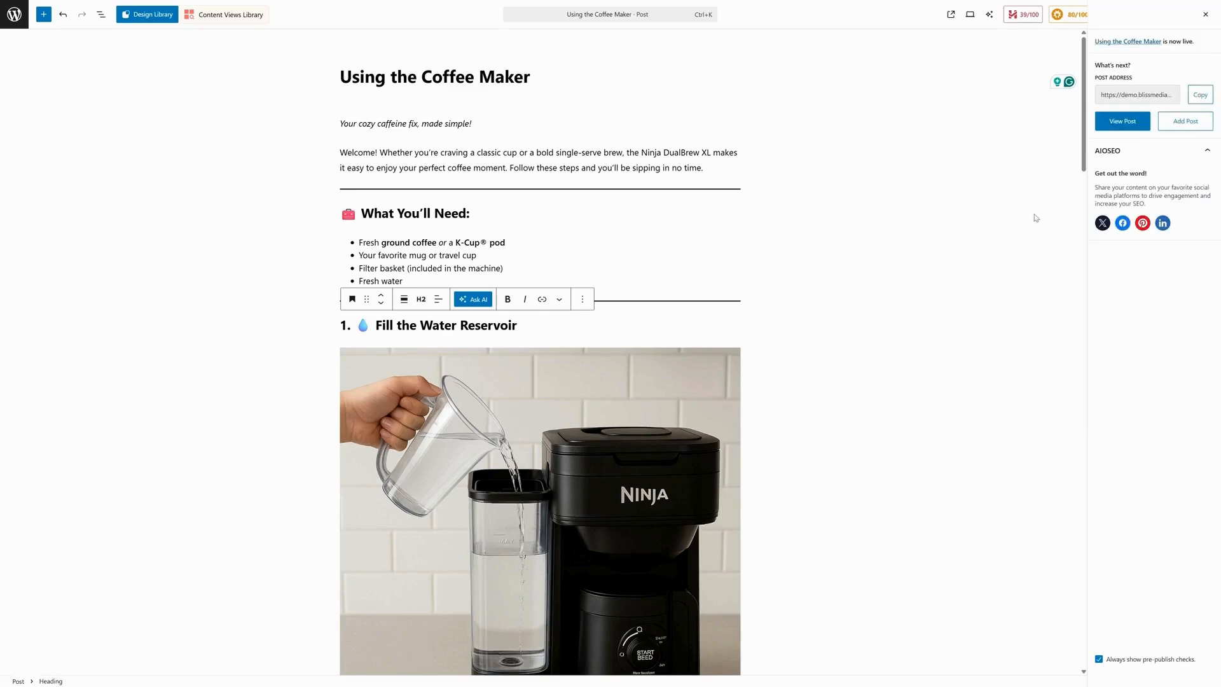
{"action": "left_click", "coordinate": [1123, 121]}
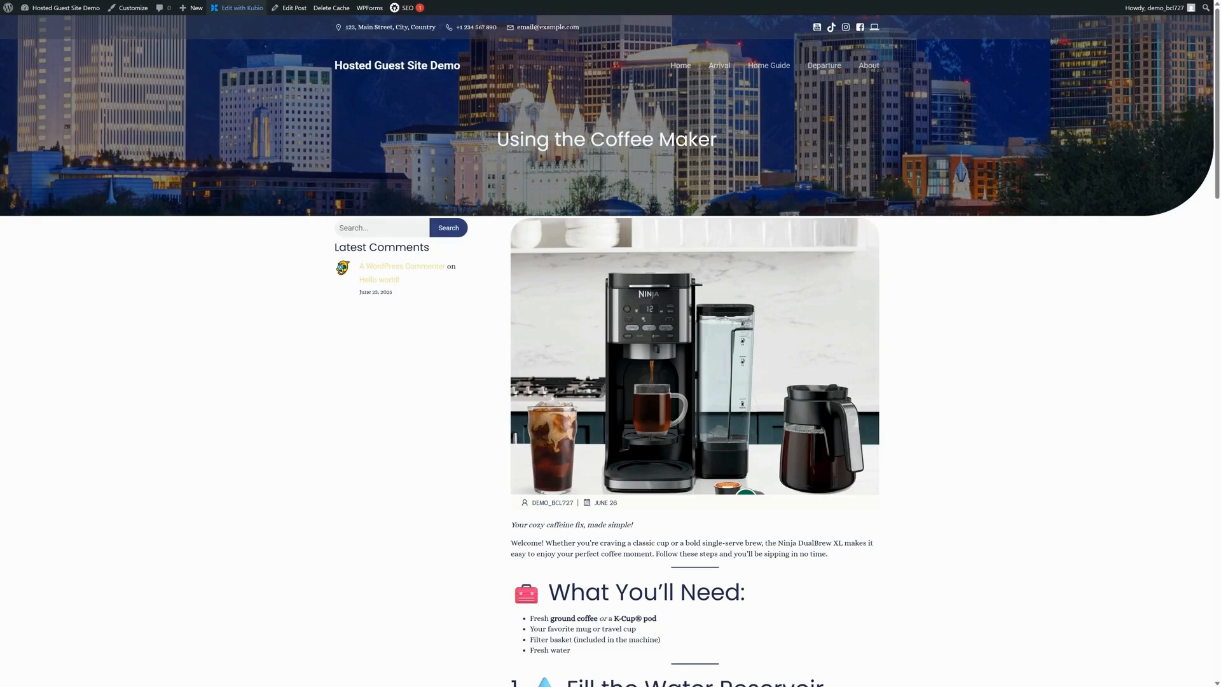
Return to the WordPress admin and create a new Content Views view titled "Home Guide Kitchen"
{"action": "left_click", "coordinate": [292, 10]}
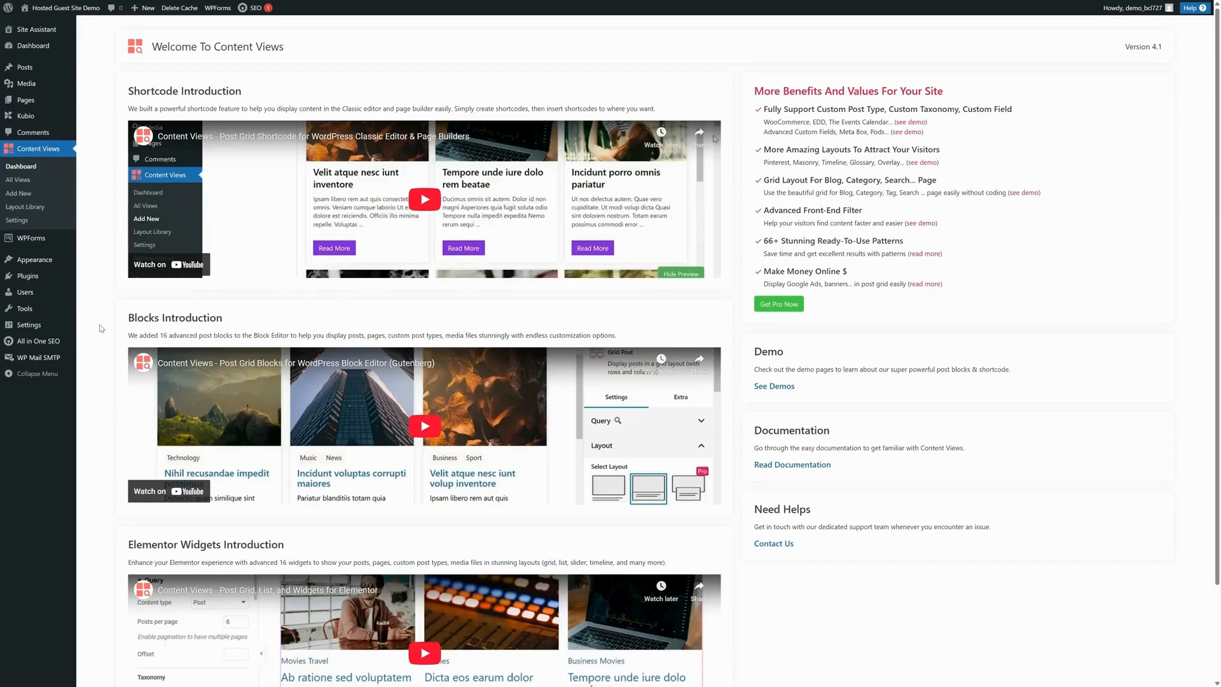
{"action": "scroll", "coordinate": [100, 329], "scroll_direction": "down", "scroll_amount": 3}
{"action": "scroll", "coordinate": [102, 343], "scroll_direction": "up", "scroll_amount": 3}
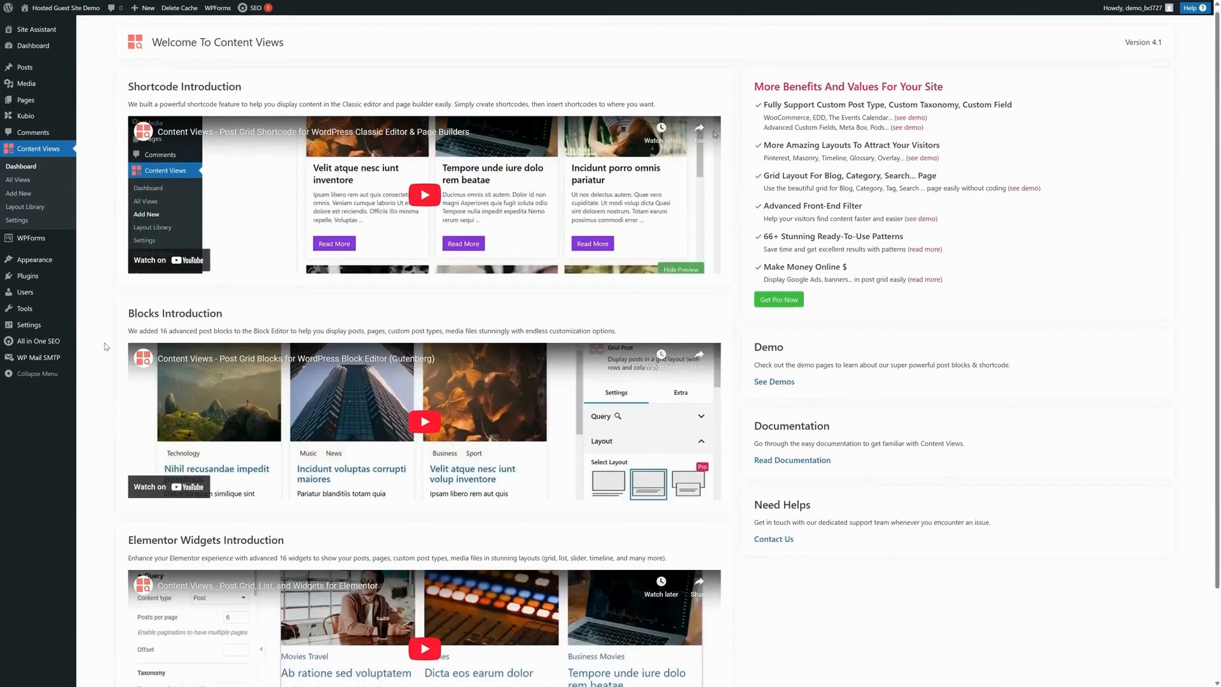
{"action": "left_click", "coordinate": [19, 194]}
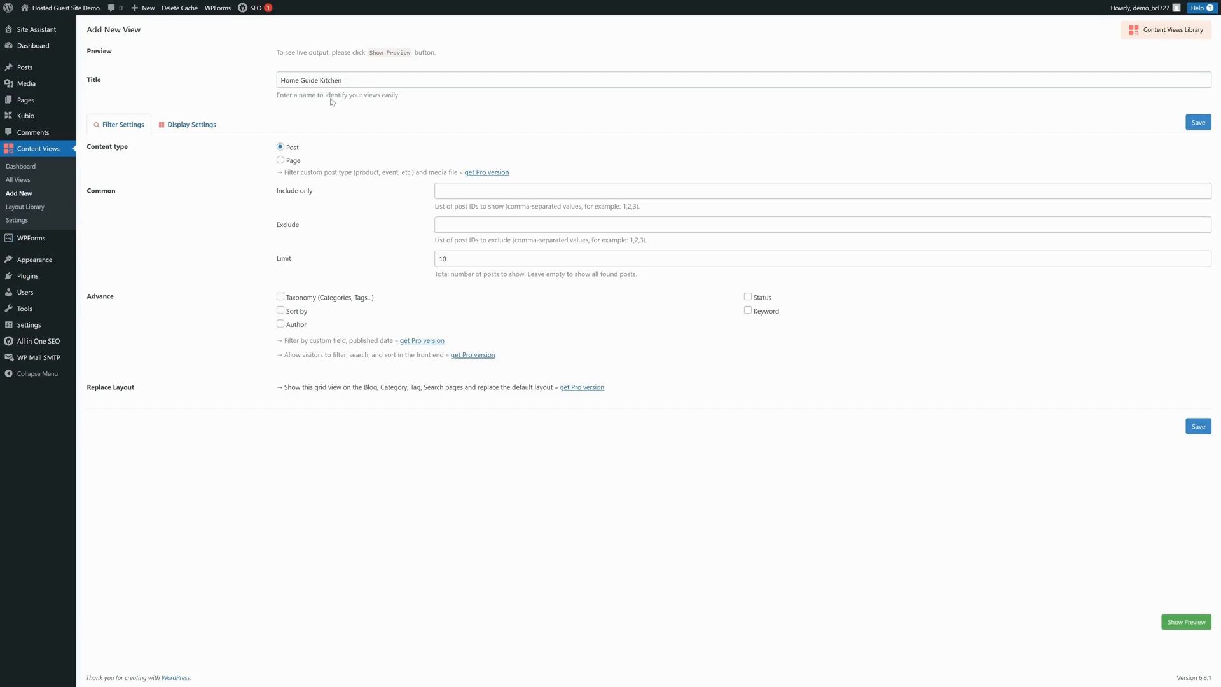
{"action": "left_click_drag", "start_coordinate": [344, 79], "coordinate": [276, 107]}
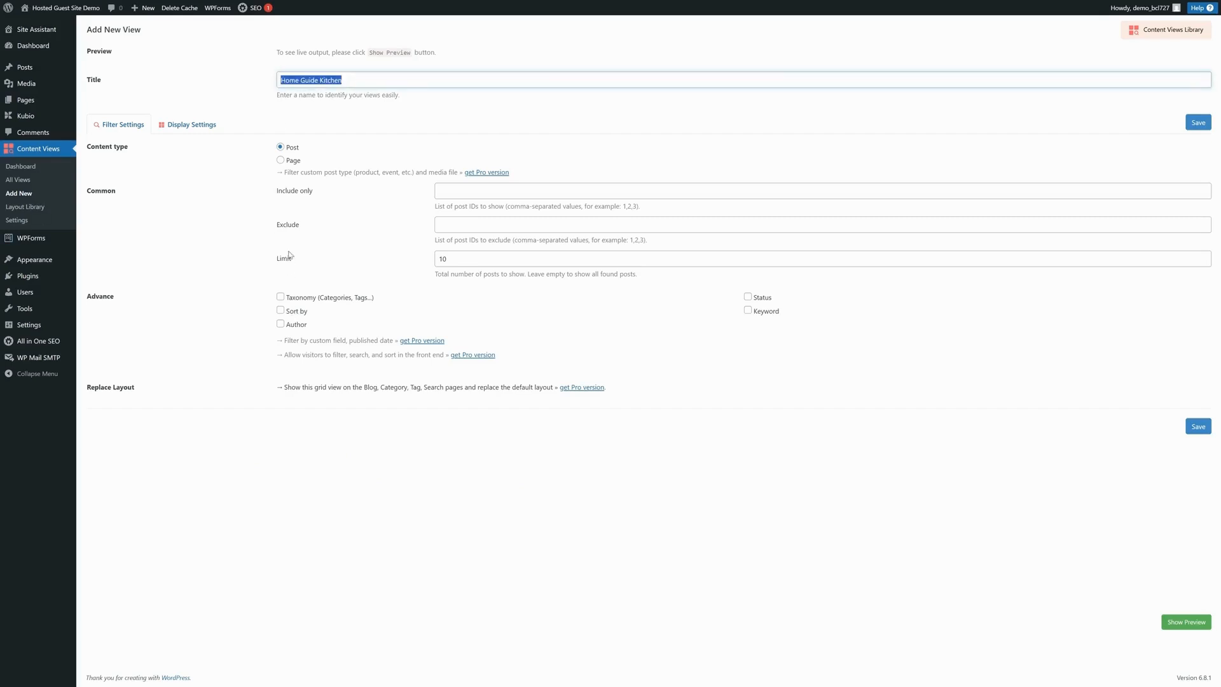
Clear the view's post limit, filter it by taxonomy to the Kitchen category, and update the preview
{"action": "left_click_drag", "start_coordinate": [293, 255], "coordinate": [272, 261]}
{"action": "left_click_drag", "start_coordinate": [475, 258], "coordinate": [414, 259]}
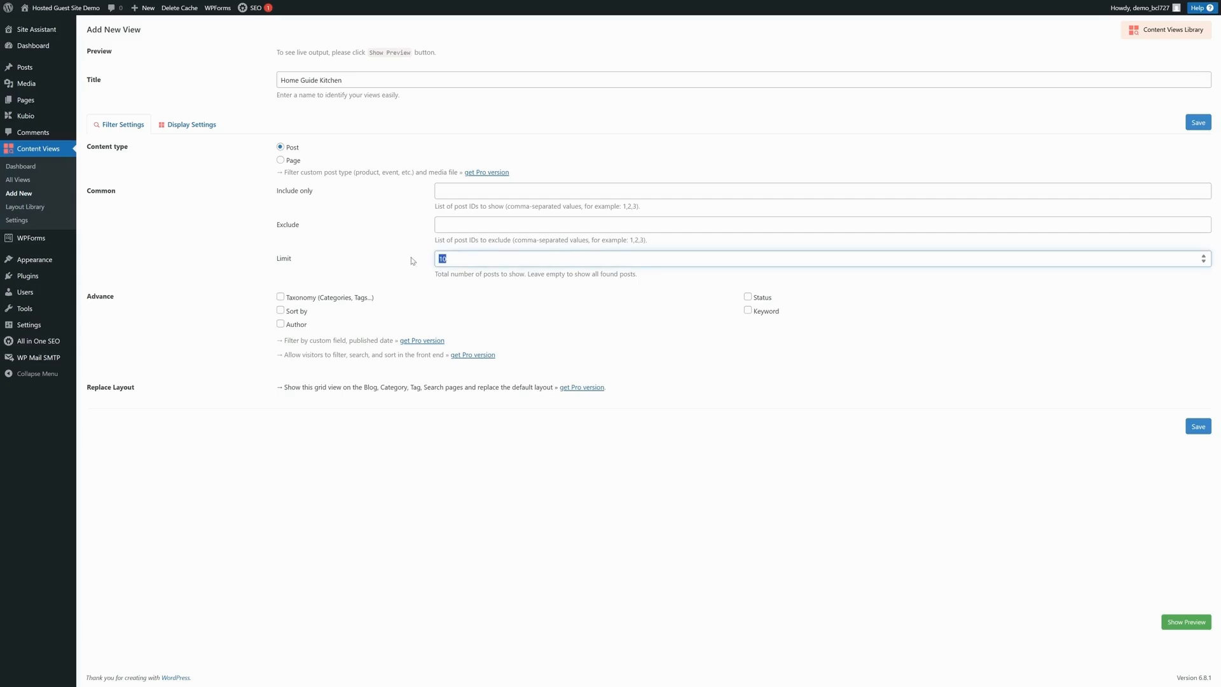
{"action": "left_click", "coordinate": [282, 296]}
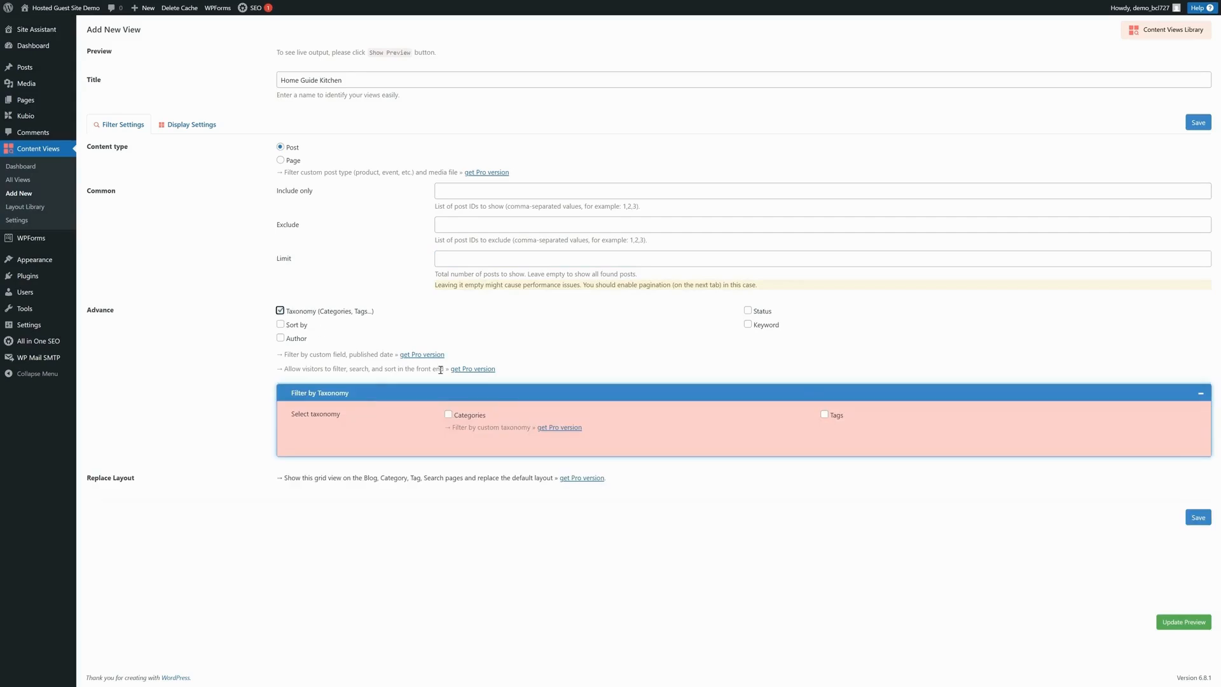
{"action": "left_click", "coordinate": [455, 416]}
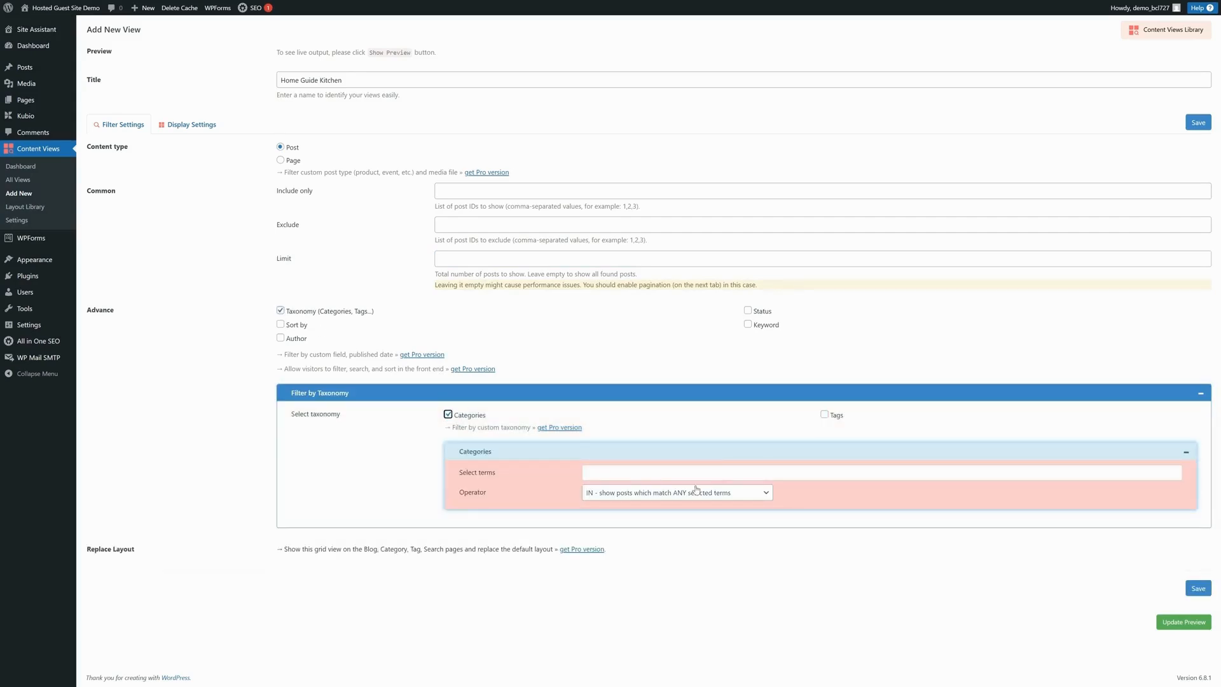
{"action": "left_click", "coordinate": [684, 476]}
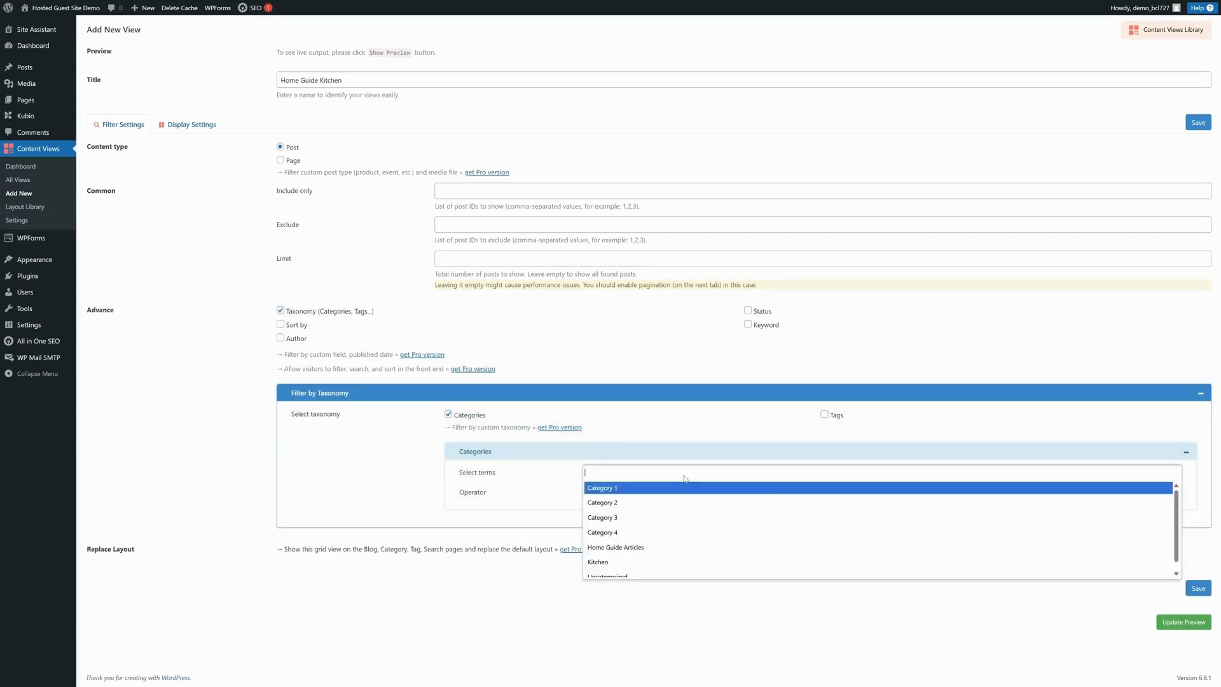
{"action": "left_click", "coordinate": [662, 562]}
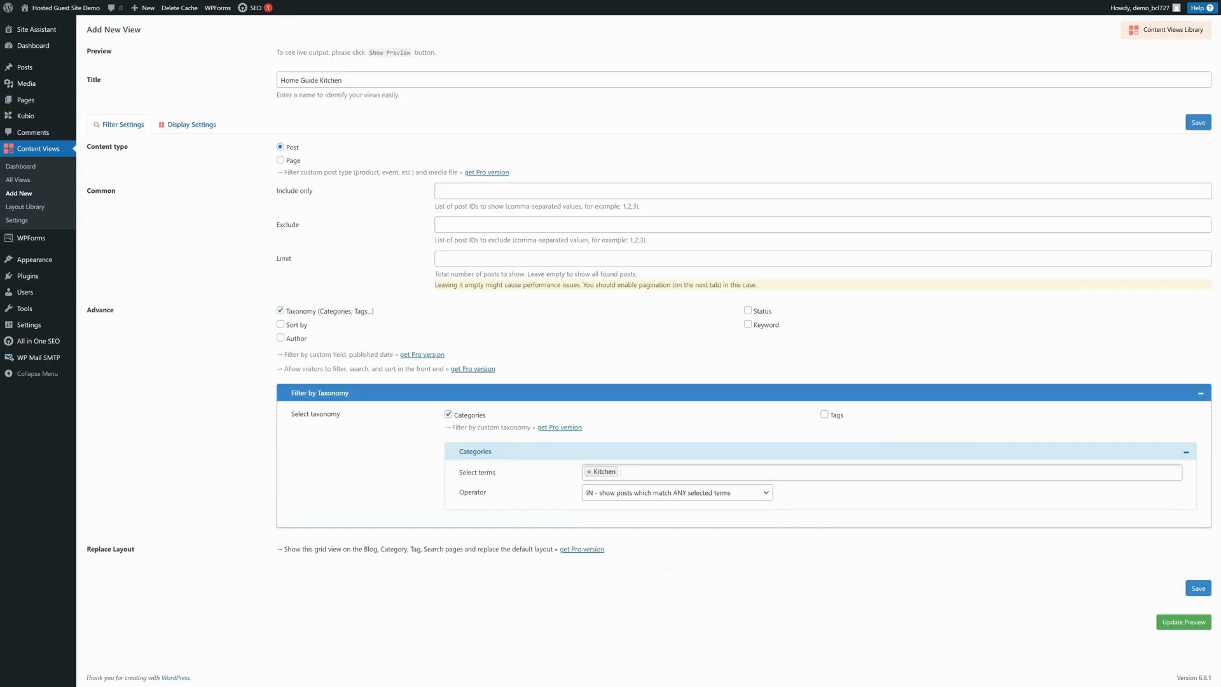
{"action": "left_click", "coordinate": [103, 493]}
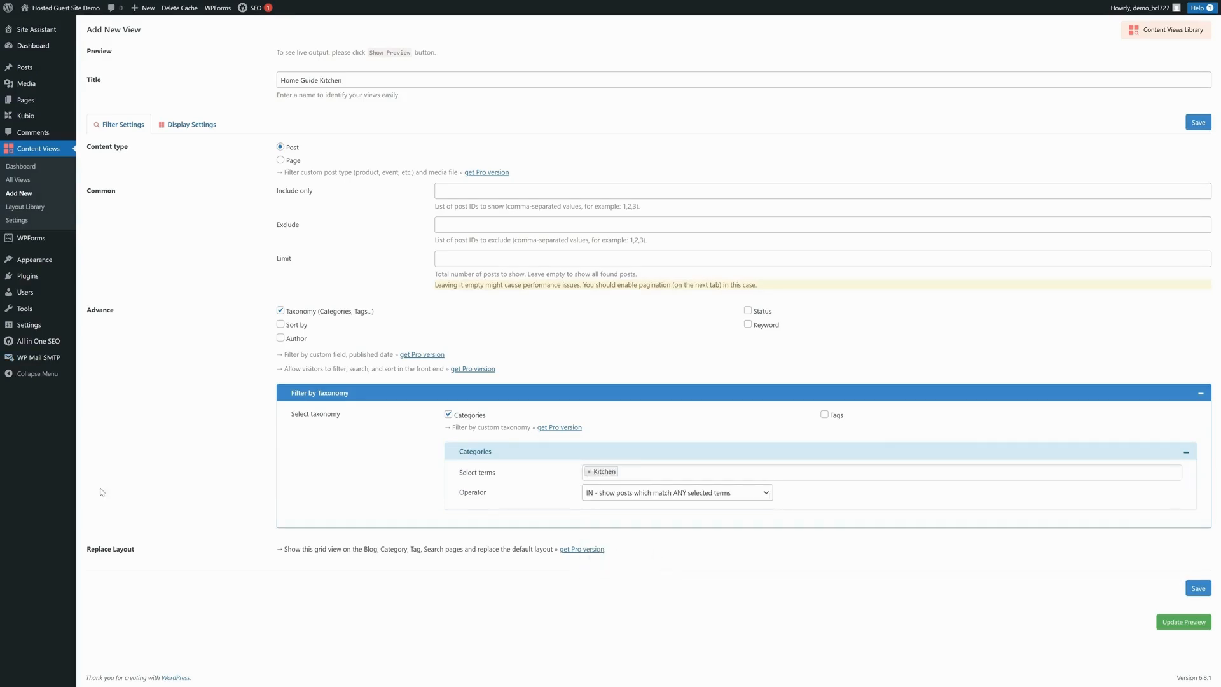
{"action": "left_click", "coordinate": [1184, 623]}
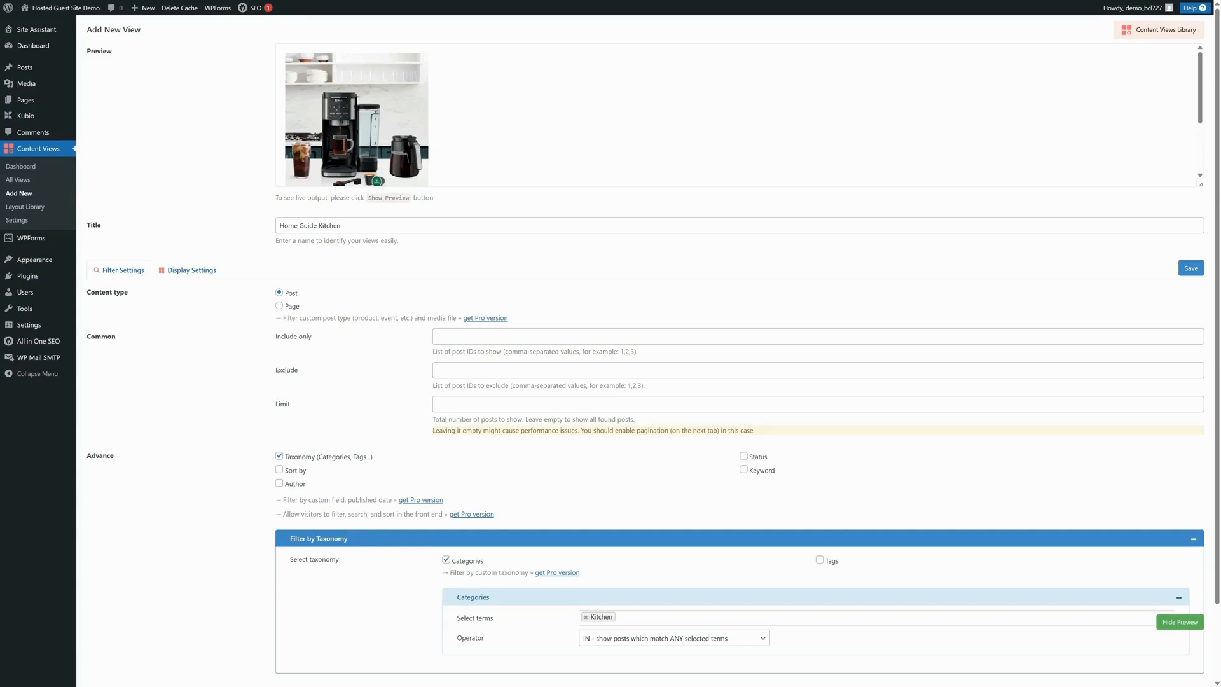
Give the view the Grid 2 layout, enable heading text reading "Kitchen", and refresh the preview
{"action": "left_click", "coordinate": [181, 273]}
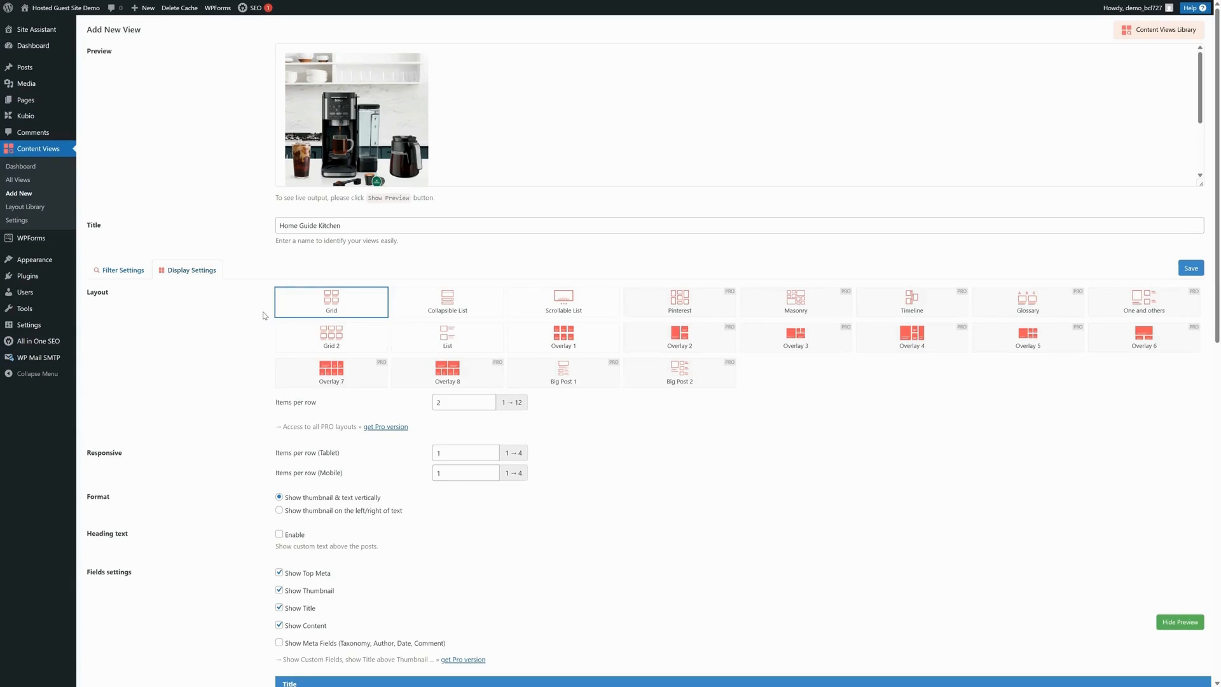
{"action": "left_click", "coordinate": [292, 346]}
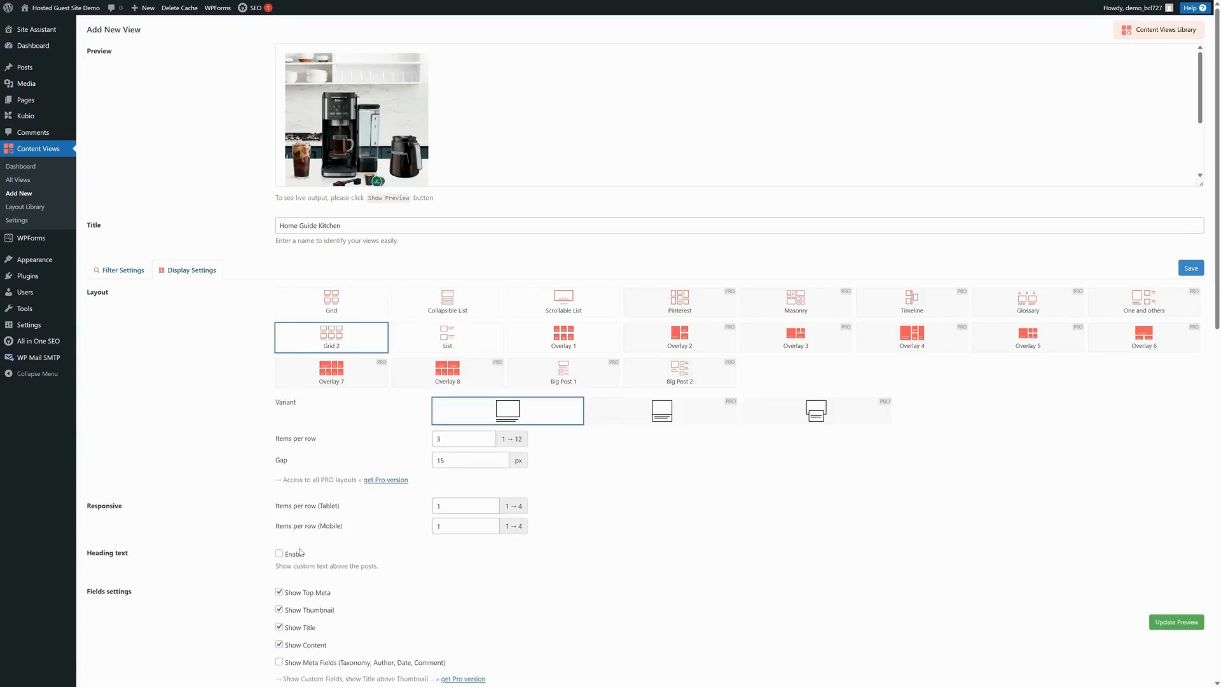
{"action": "left_click", "coordinate": [279, 554]}
{"action": "left_click_drag", "start_coordinate": [523, 584], "coordinate": [424, 592]}
{"action": "type", "text": "Kitchen"}
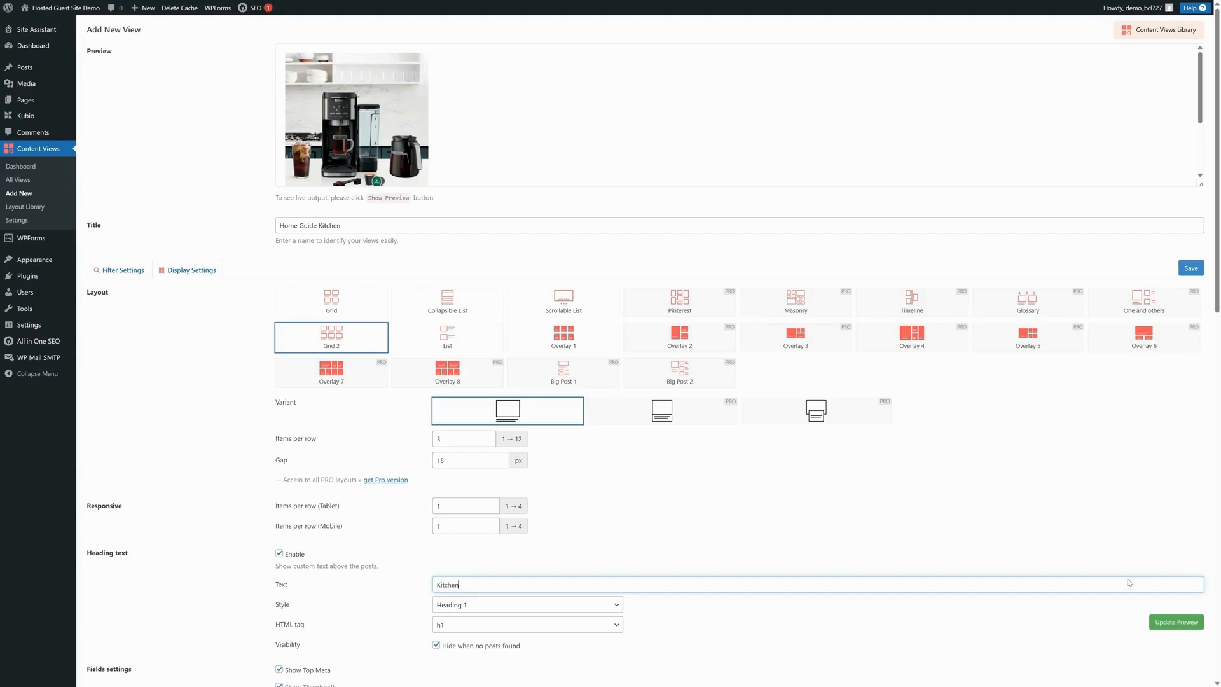
{"action": "left_click", "coordinate": [1166, 627]}
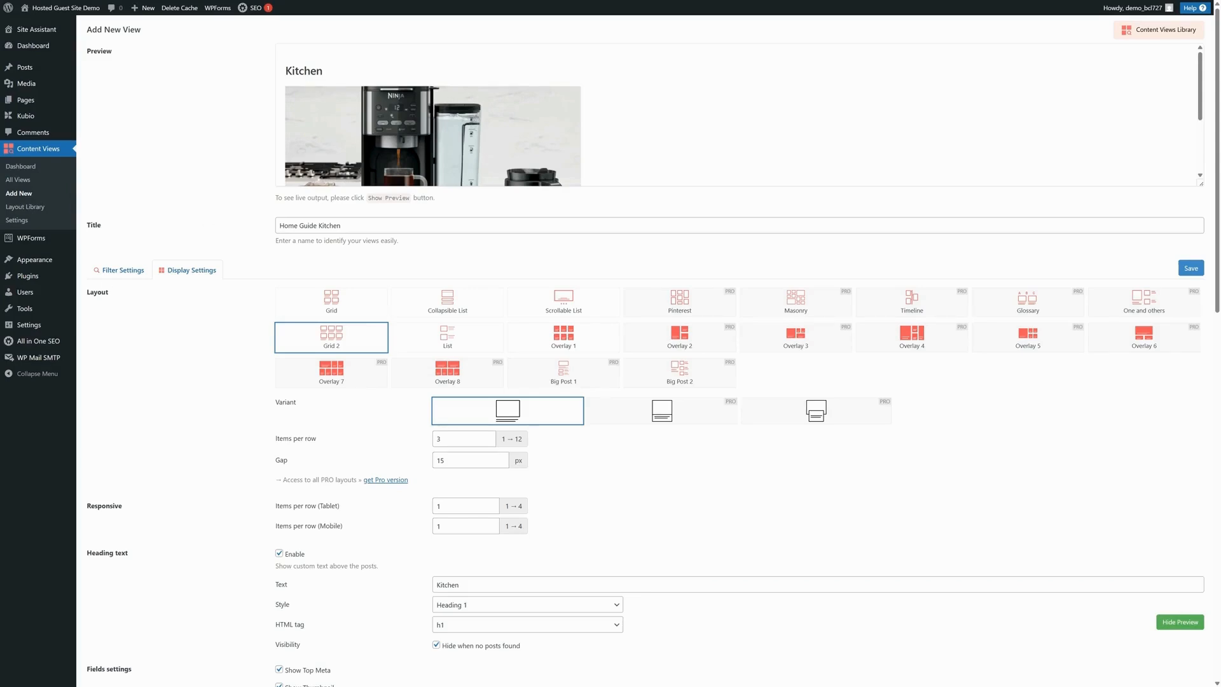
Turn off the top meta field in the view, refresh the preview, and save the view
{"action": "scroll", "coordinate": [259, 542], "scroll_direction": "down", "scroll_amount": 3}
{"action": "left_click", "coordinate": [280, 478]}
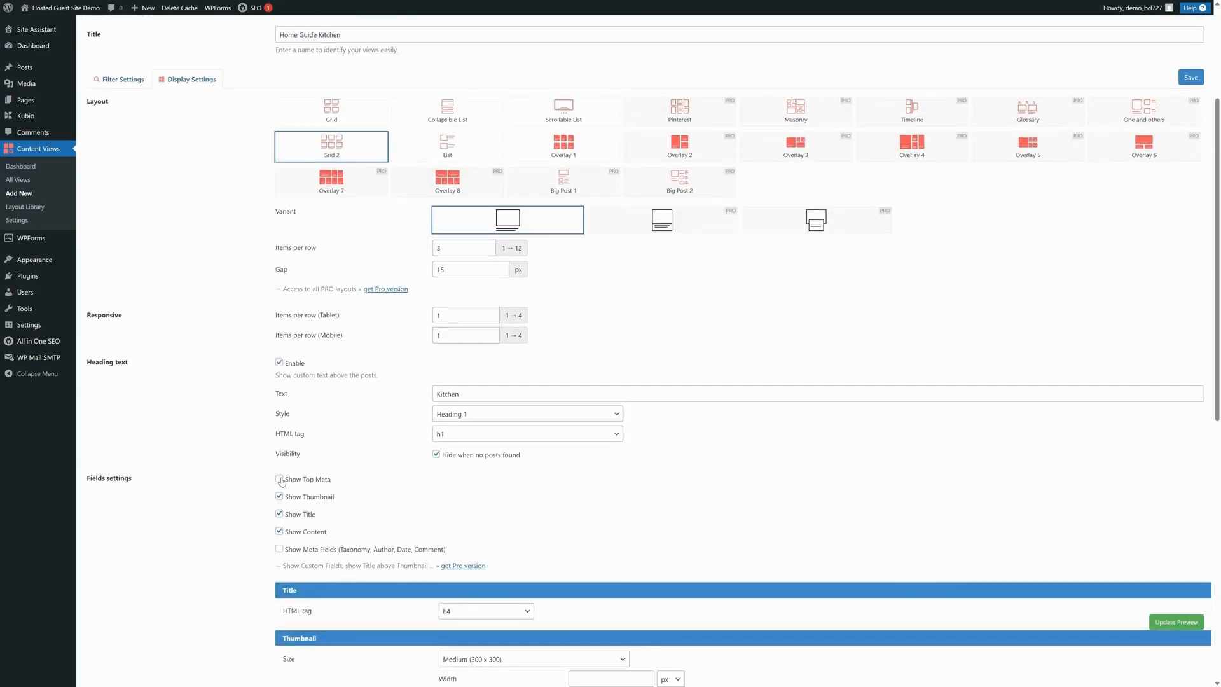
{"action": "left_click", "coordinate": [1187, 620]}
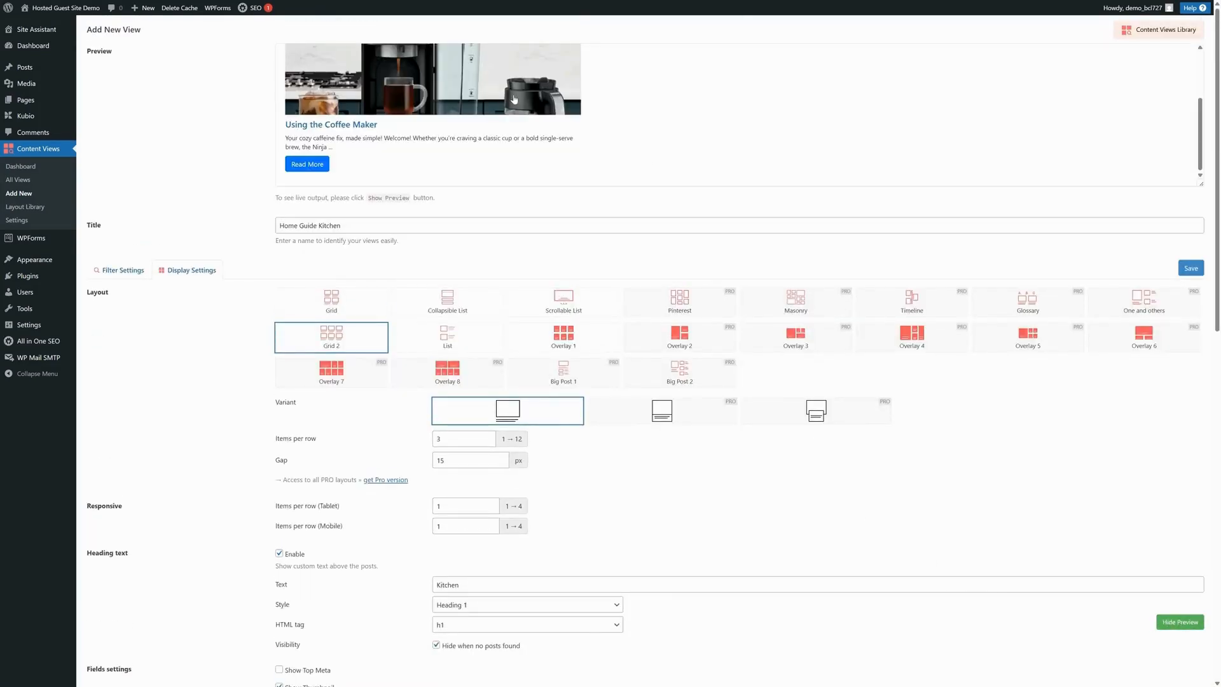
{"action": "left_click", "coordinate": [1194, 269]}
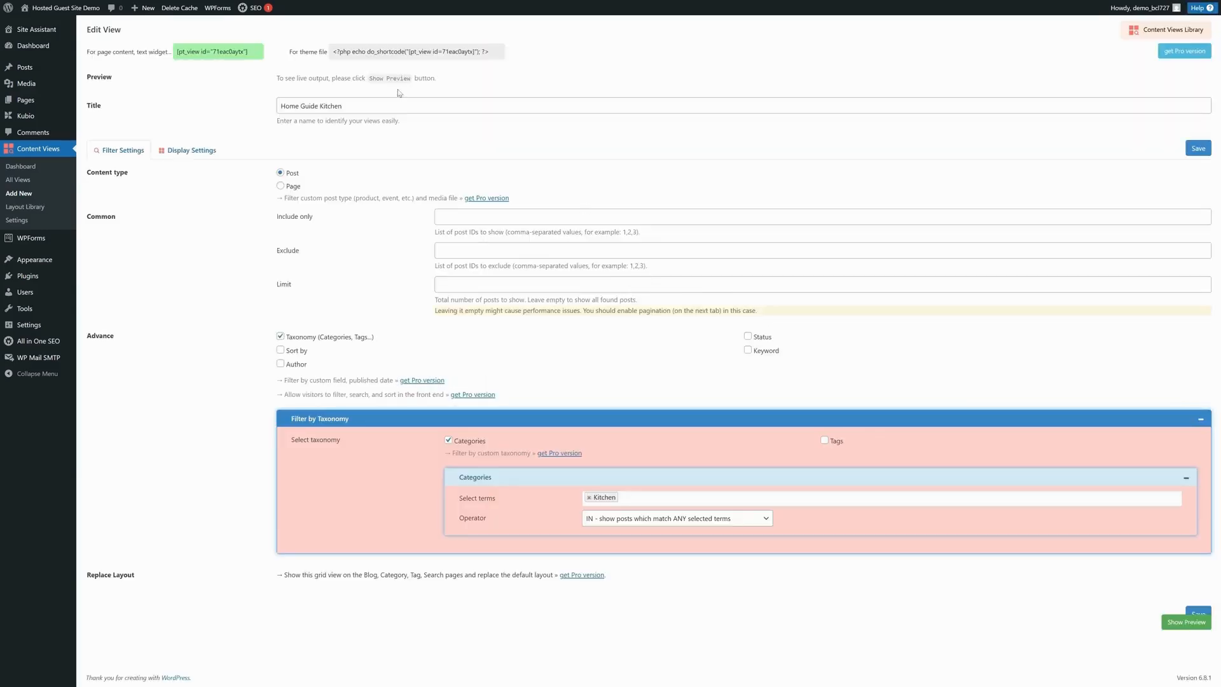
Copy the view's page content shortcode and open the Home Guide page for editing with Kubio
{"action": "left_click", "coordinate": [251, 54]}
{"action": "key", "text": "ctrl+c"}
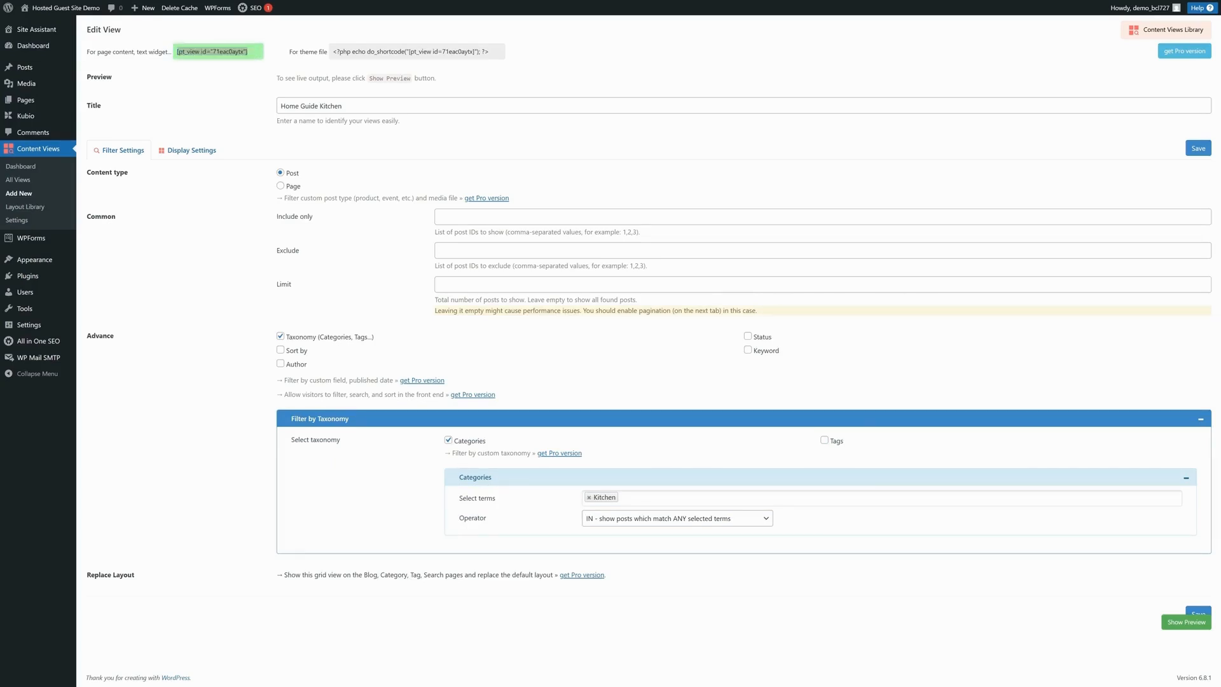
{"action": "mouse_move", "coordinate": [37, 107]}
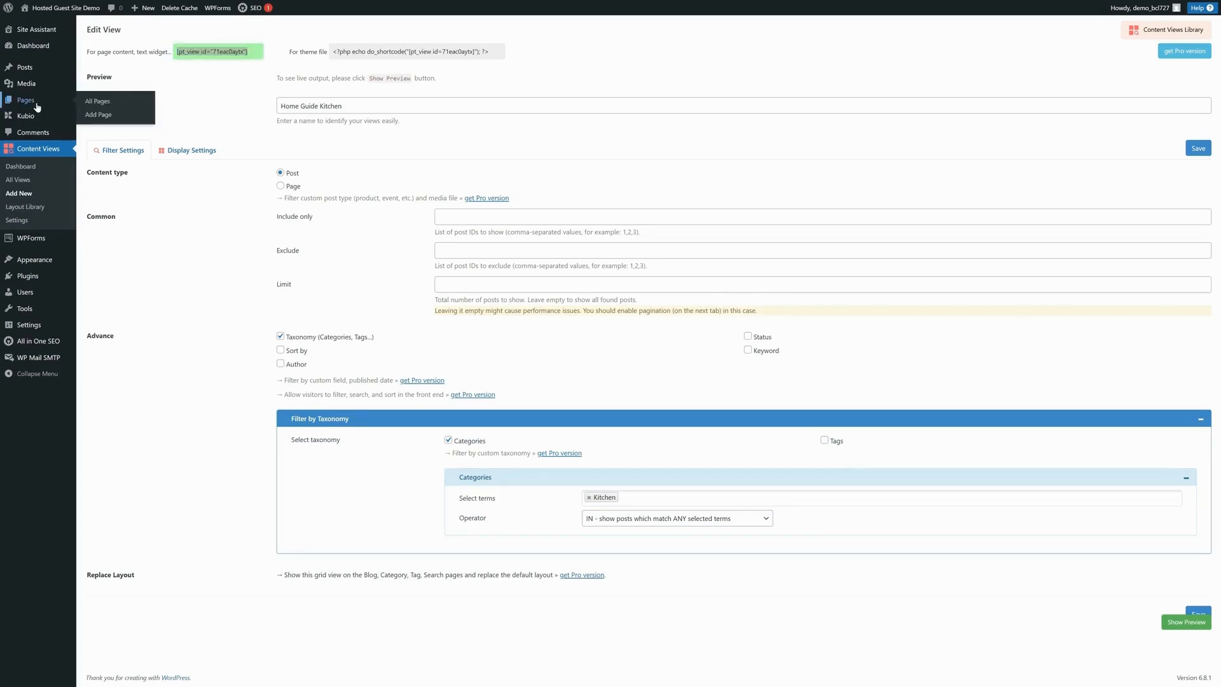
{"action": "left_click", "coordinate": [105, 105]}
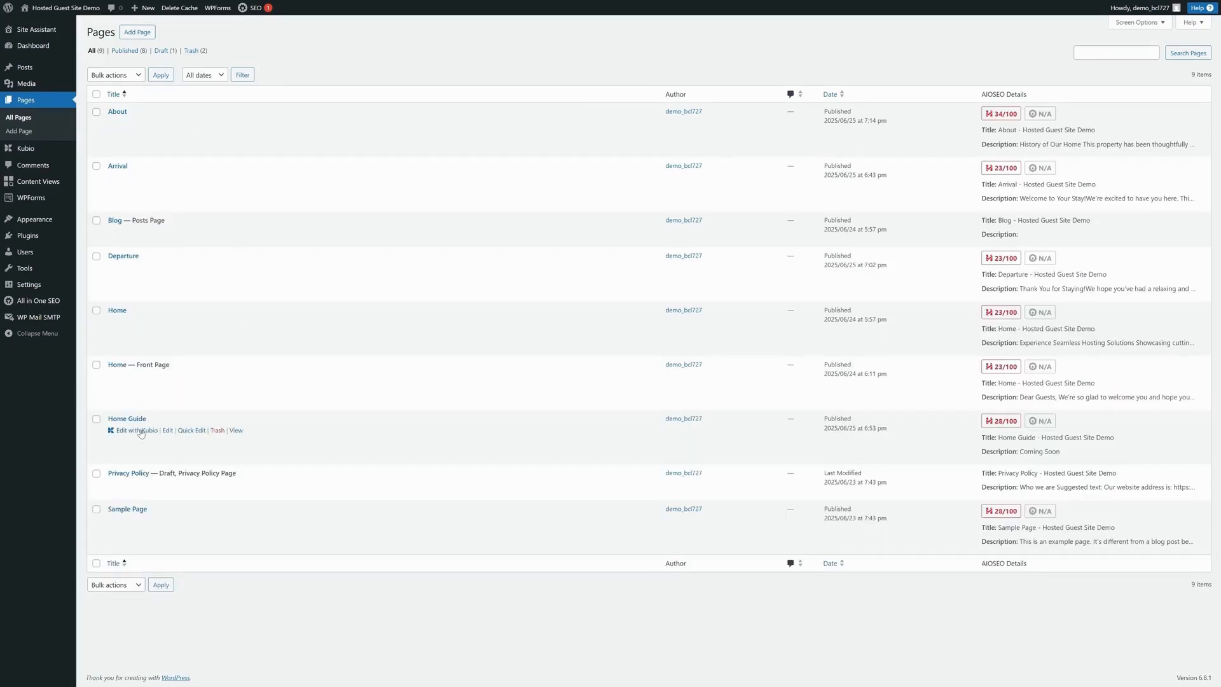
{"action": "left_click", "coordinate": [141, 432]}
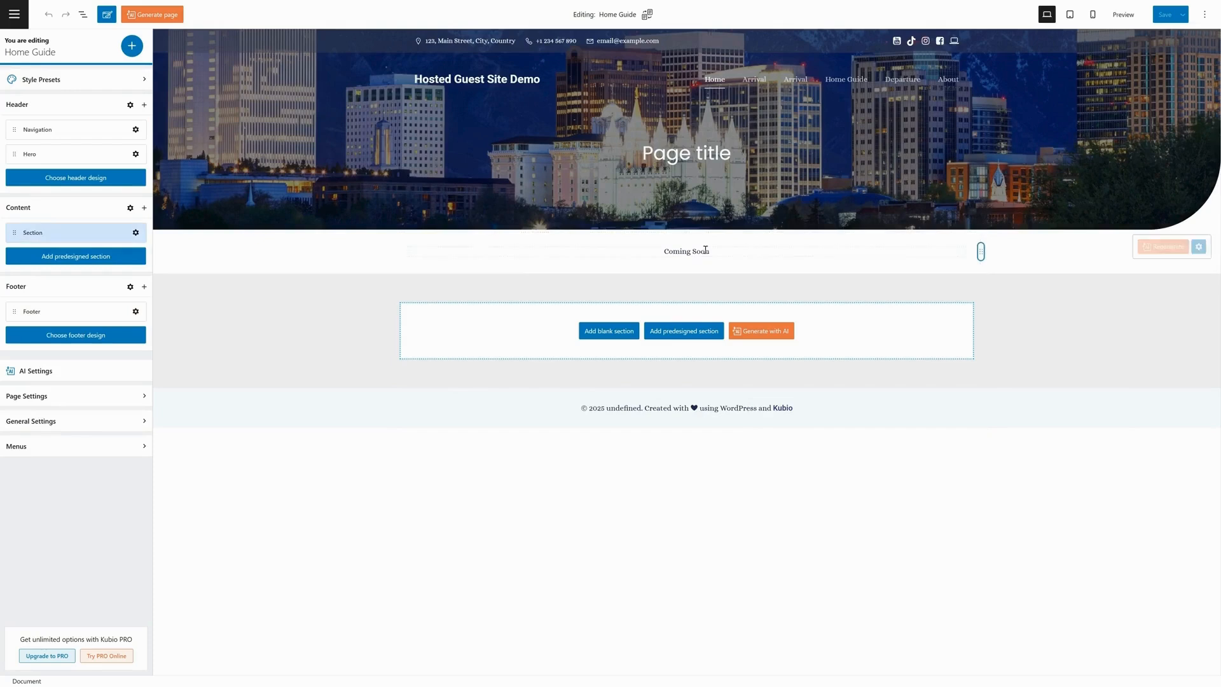
Left-align the "Coming Soon" paragraph on the Home Guide page
{"action": "left_click", "coordinate": [716, 250]}
{"action": "left_click_drag", "start_coordinate": [710, 250], "coordinate": [646, 251]}
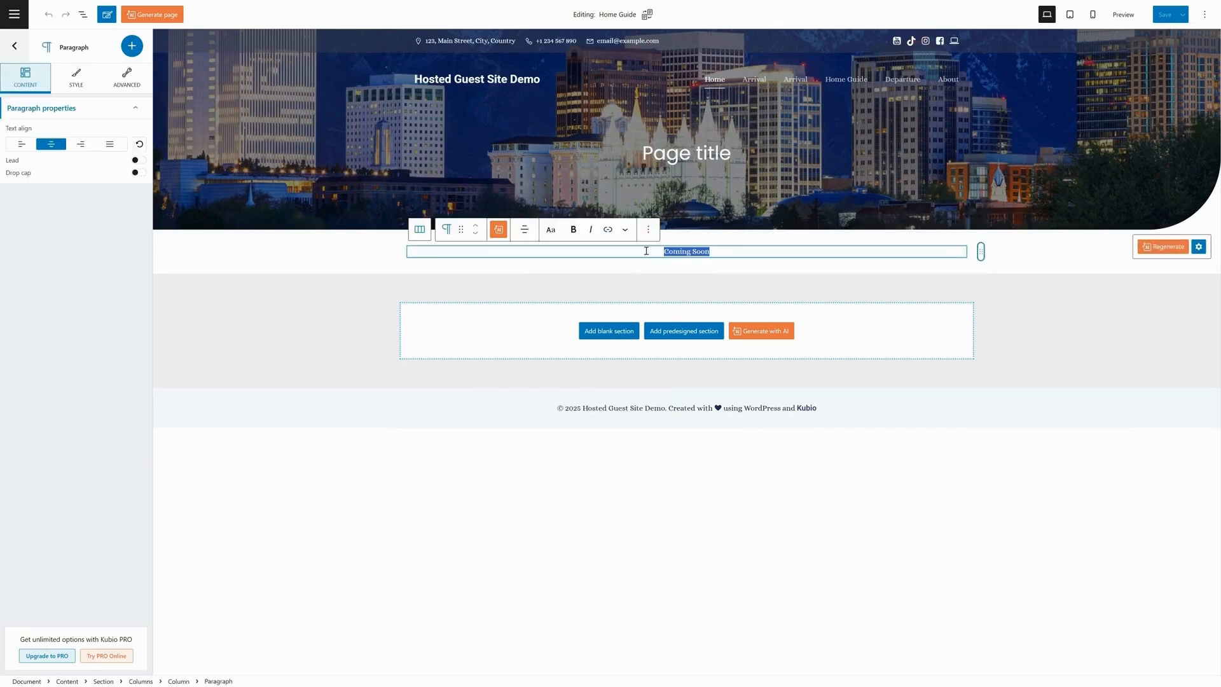
{"action": "left_click", "coordinate": [524, 230]}
{"action": "left_click", "coordinate": [537, 257]}
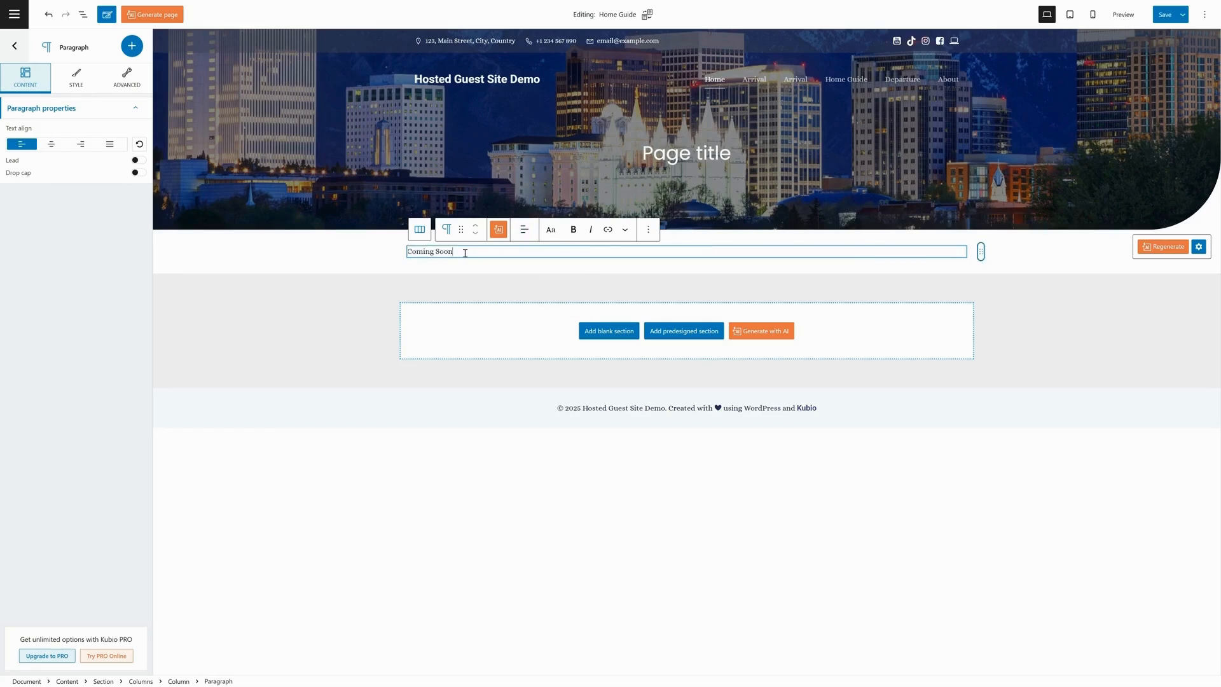
Replace the "Coming Soon" text with the copied view shortcode and preview the Home Guide page
{"action": "left_click_drag", "start_coordinate": [465, 253], "coordinate": [396, 256]}
{"action": "key", "text": "ctrl+v"}
{"action": "left_click", "coordinate": [1122, 15]}
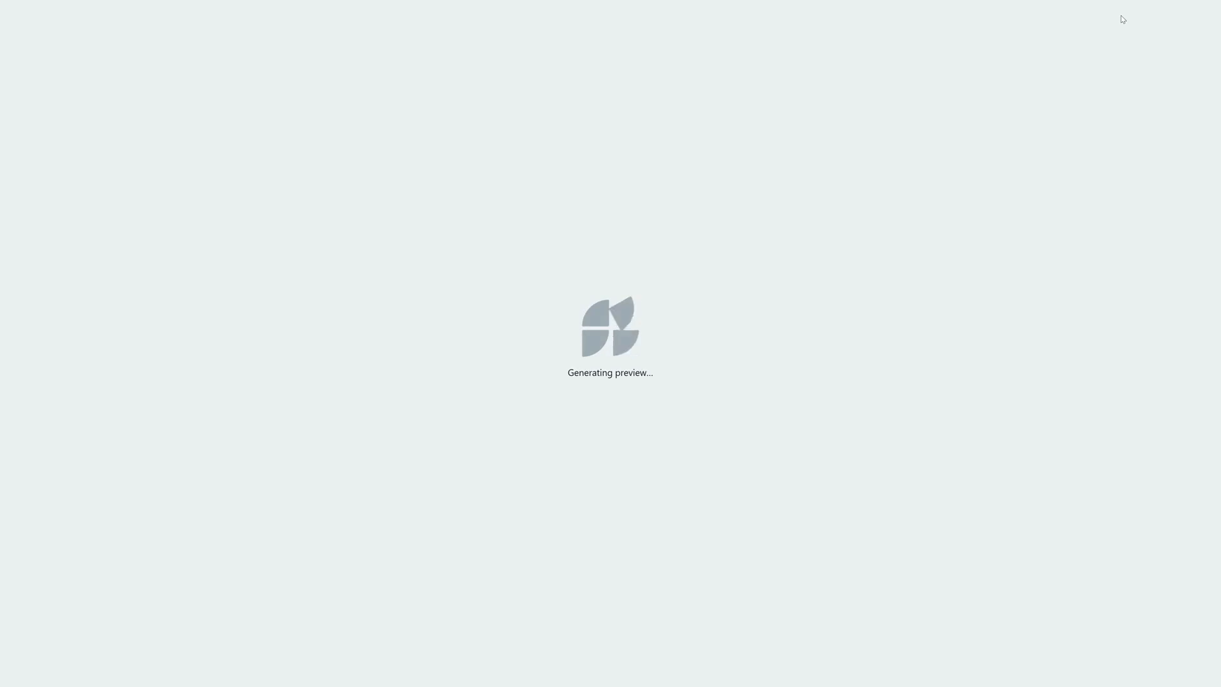